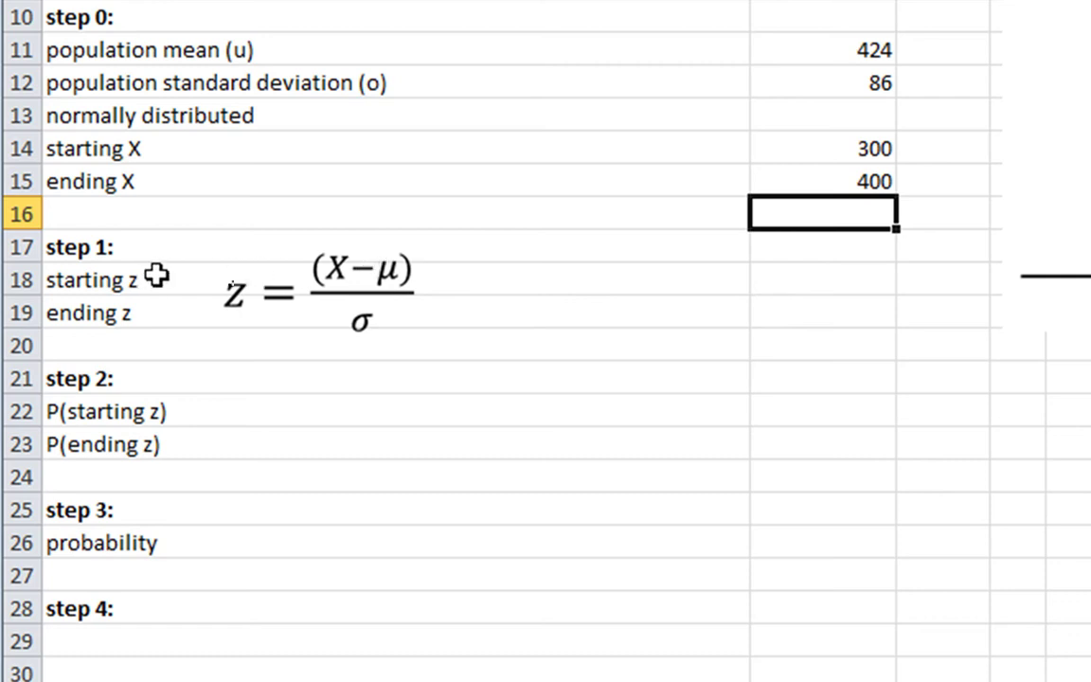
# - Compute the starting z in B18 with the formula =(B14-B11)/B12
pyautogui.click(767, 281)
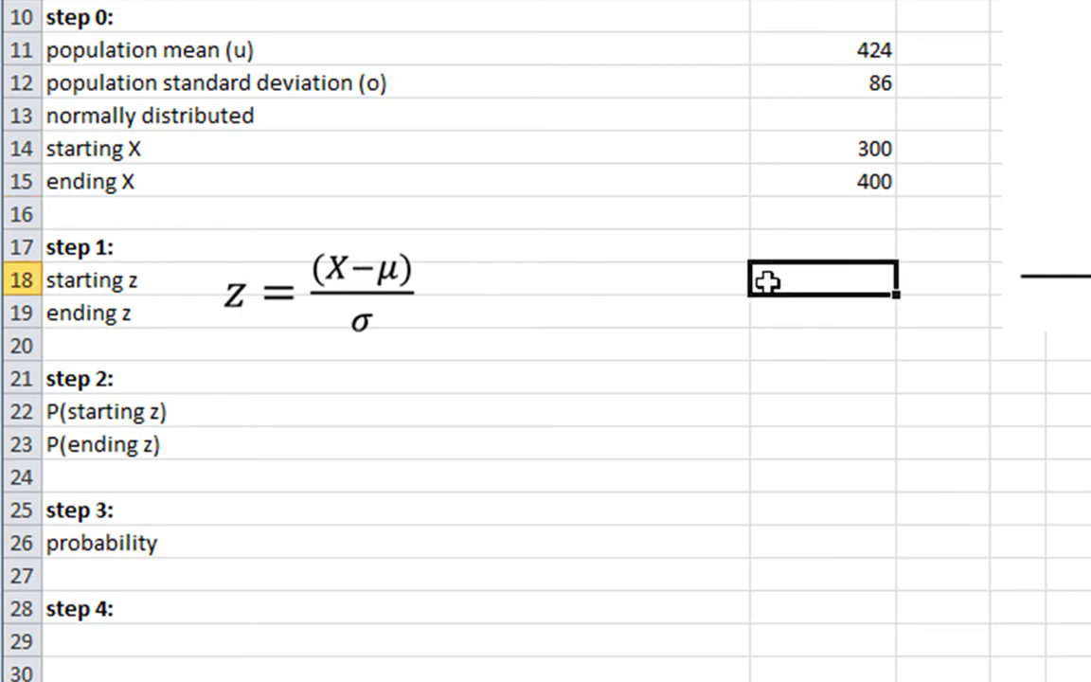
pyautogui.doubleClick(767, 281)
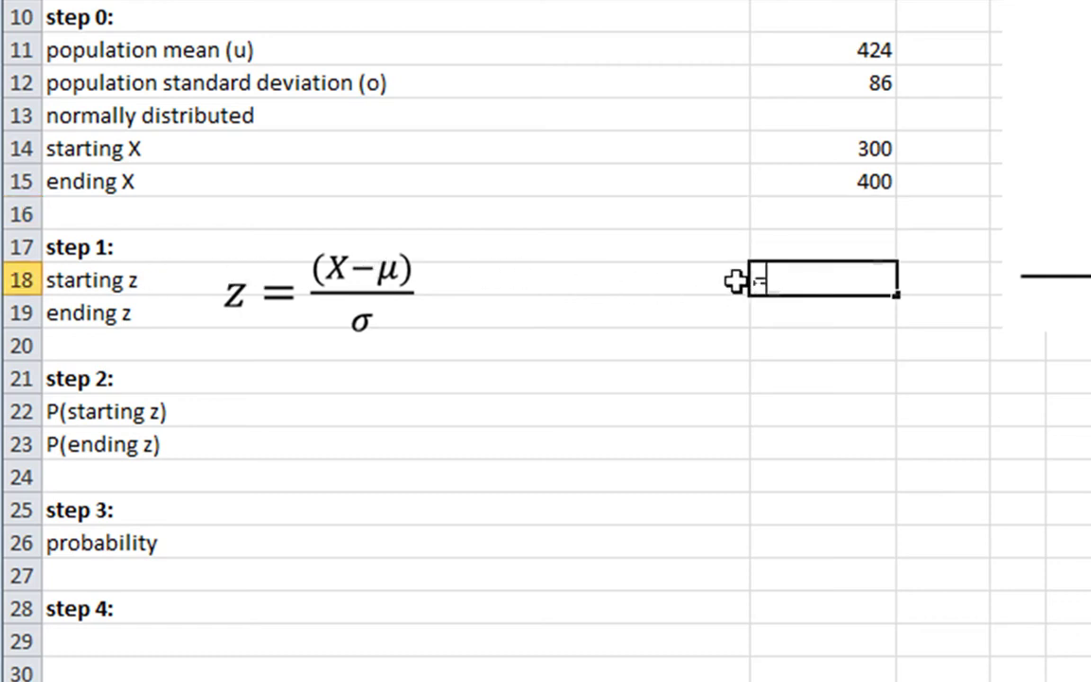
pyautogui.write('=(')
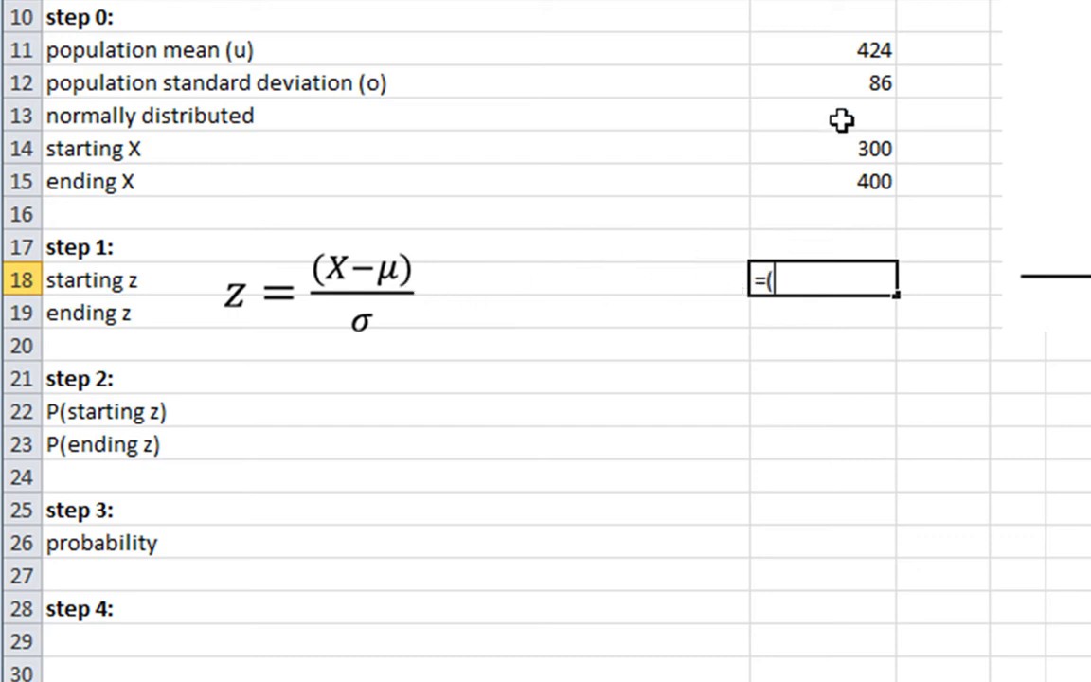
pyautogui.click(859, 153)
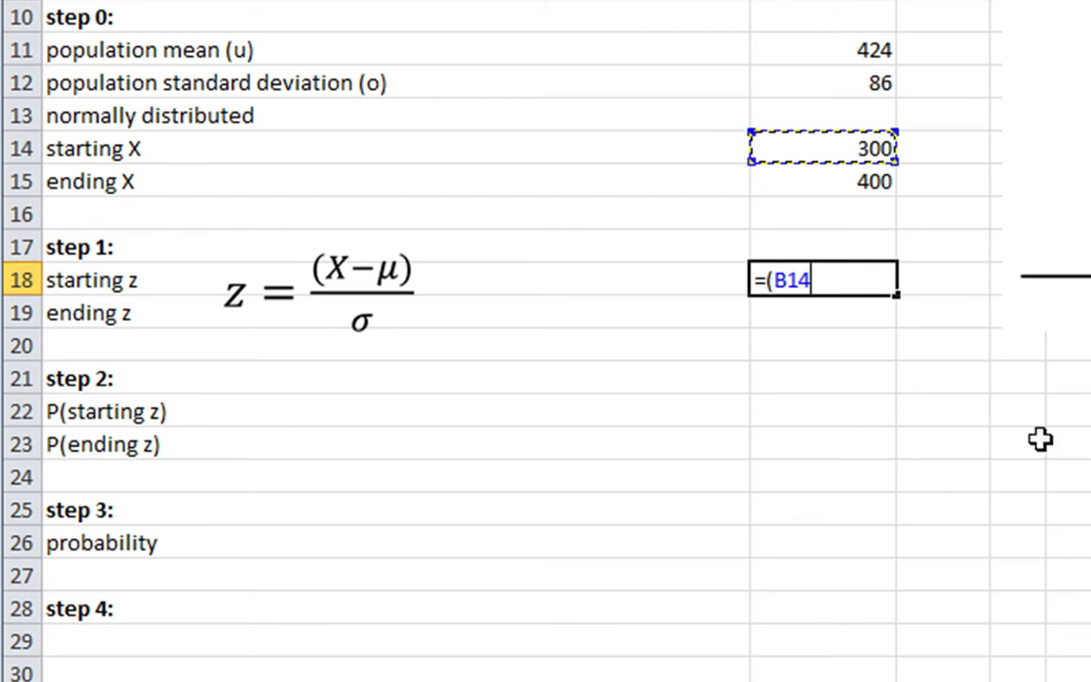
pyautogui.write('-')
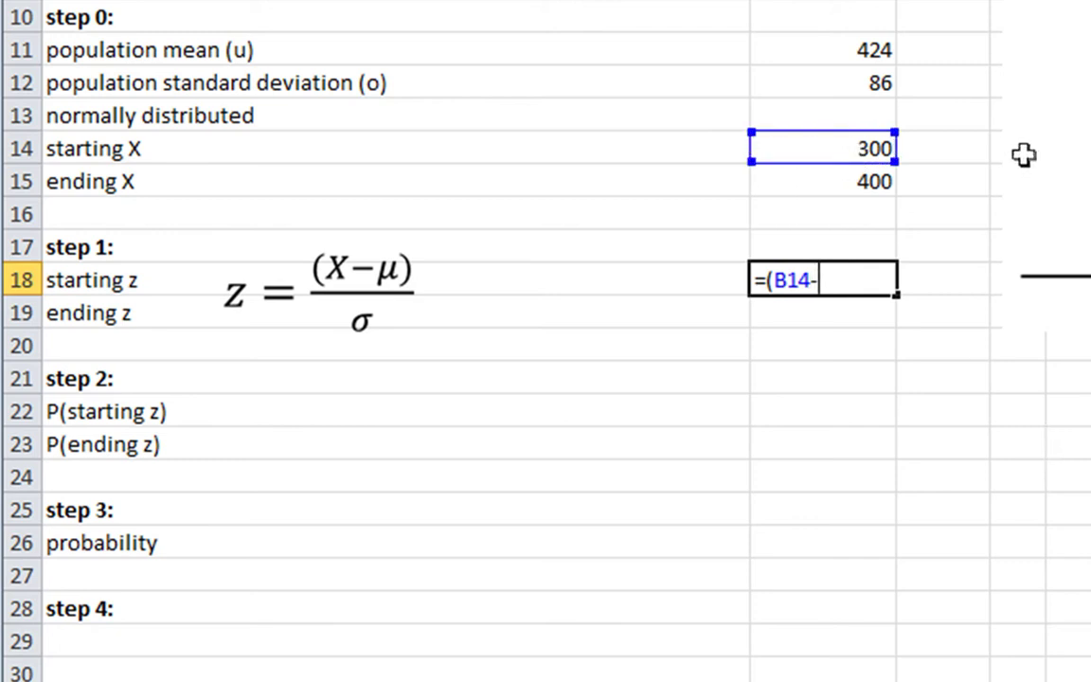
pyautogui.click(872, 55)
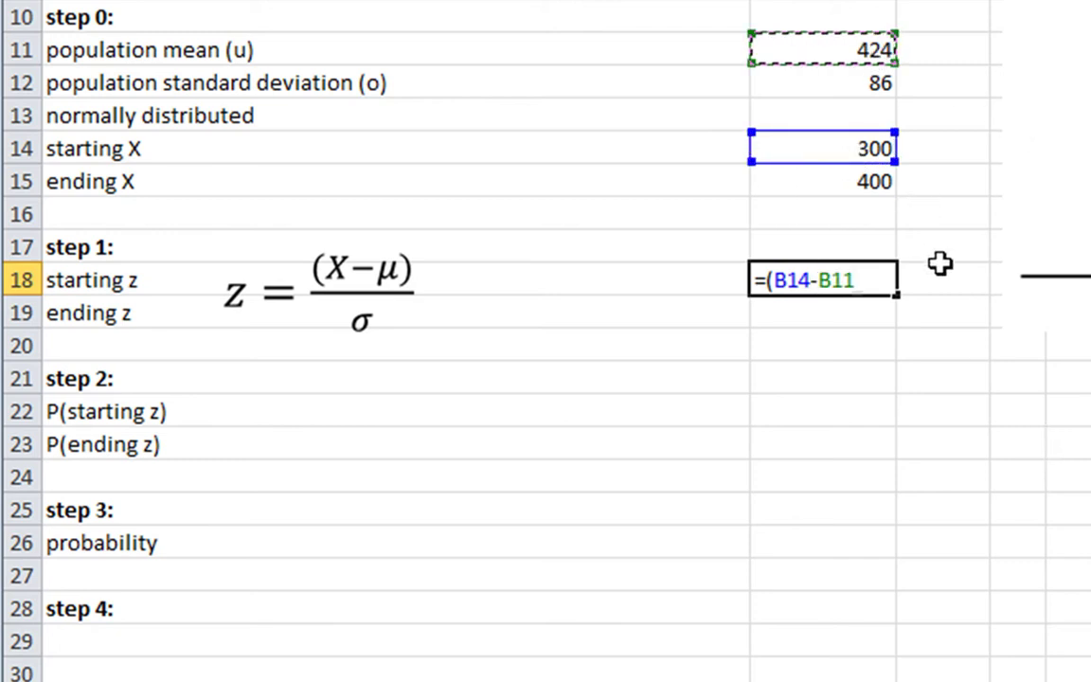
pyautogui.write(')')
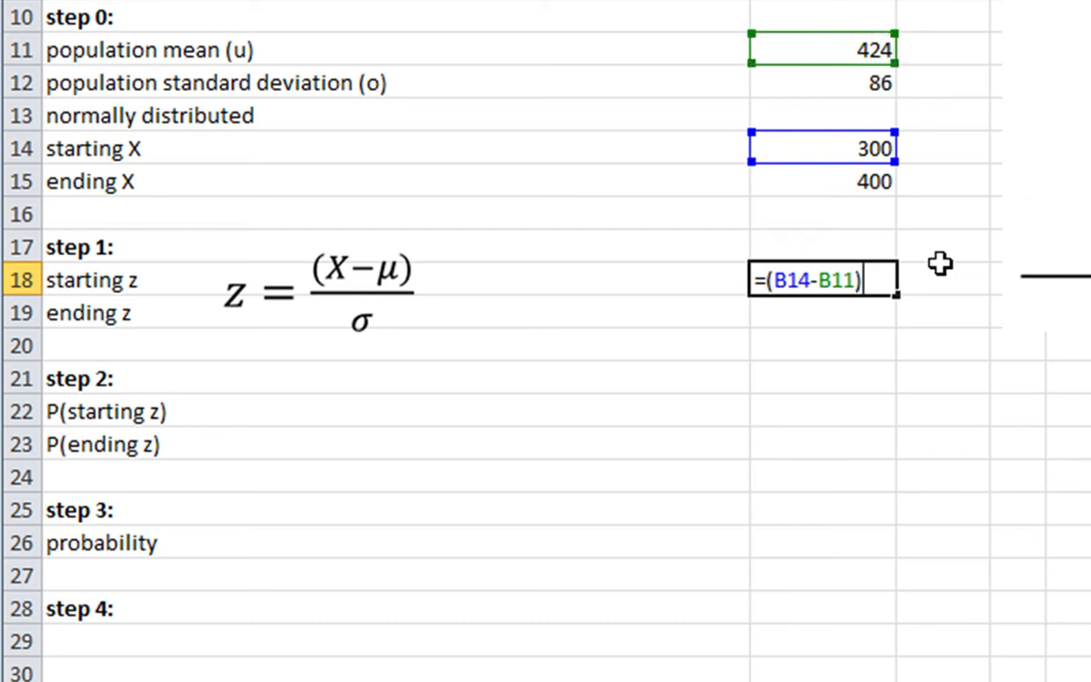
pyautogui.write('/')
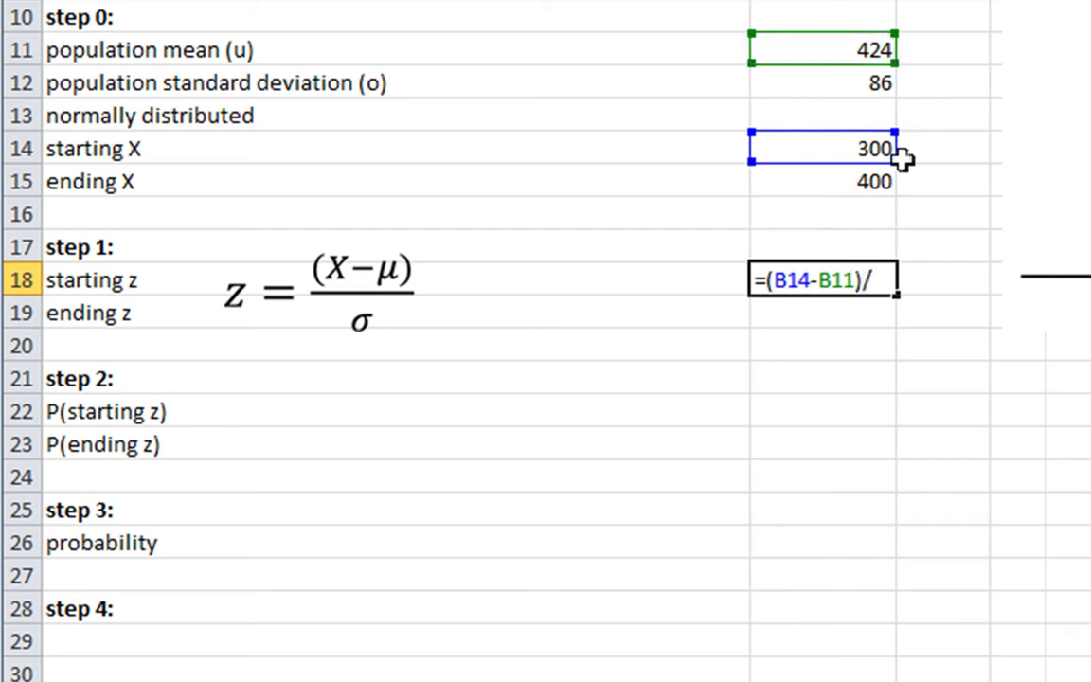
pyautogui.click(844, 85)
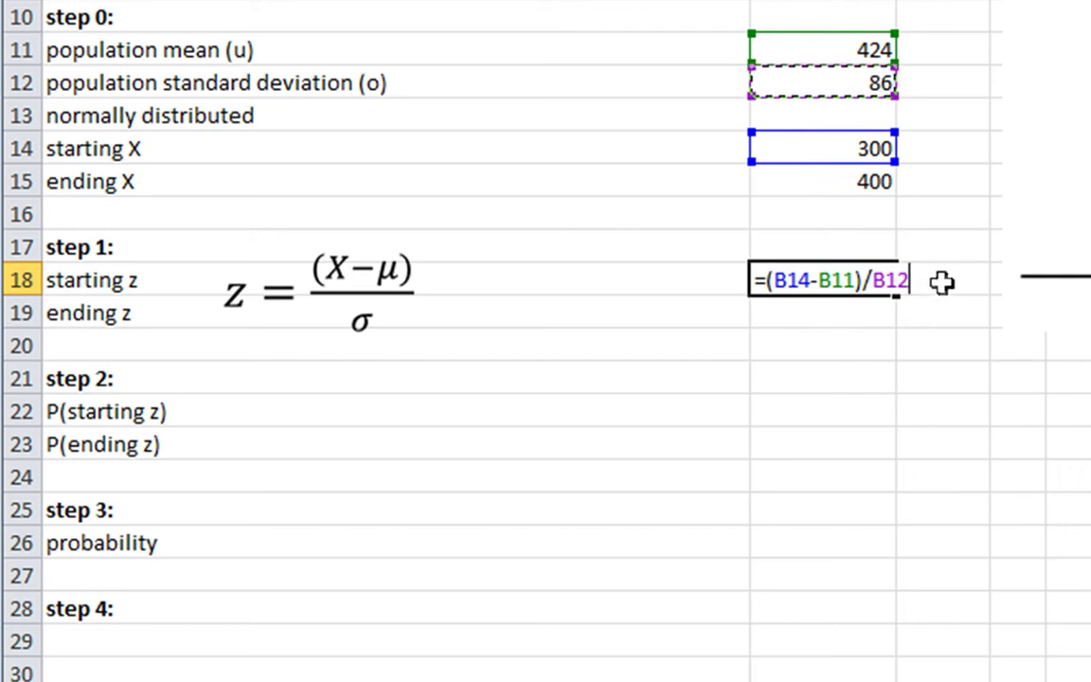
pyautogui.press('Return')
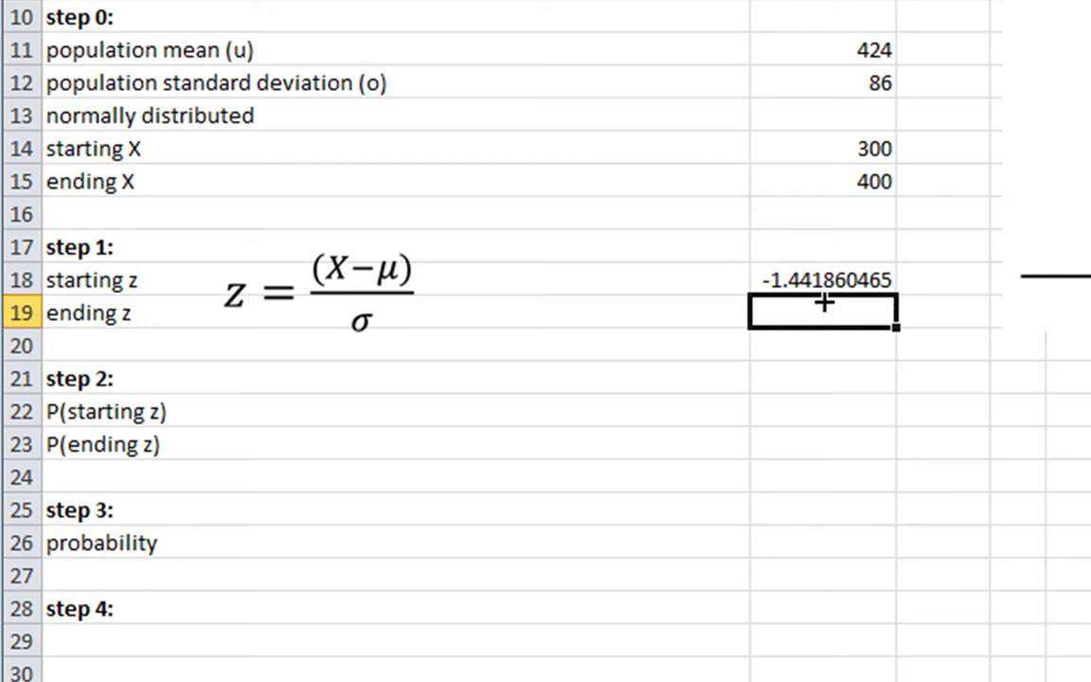
# - Compute the ending z in B19 with the formula =(B15-B11)/B12
pyautogui.write('=')
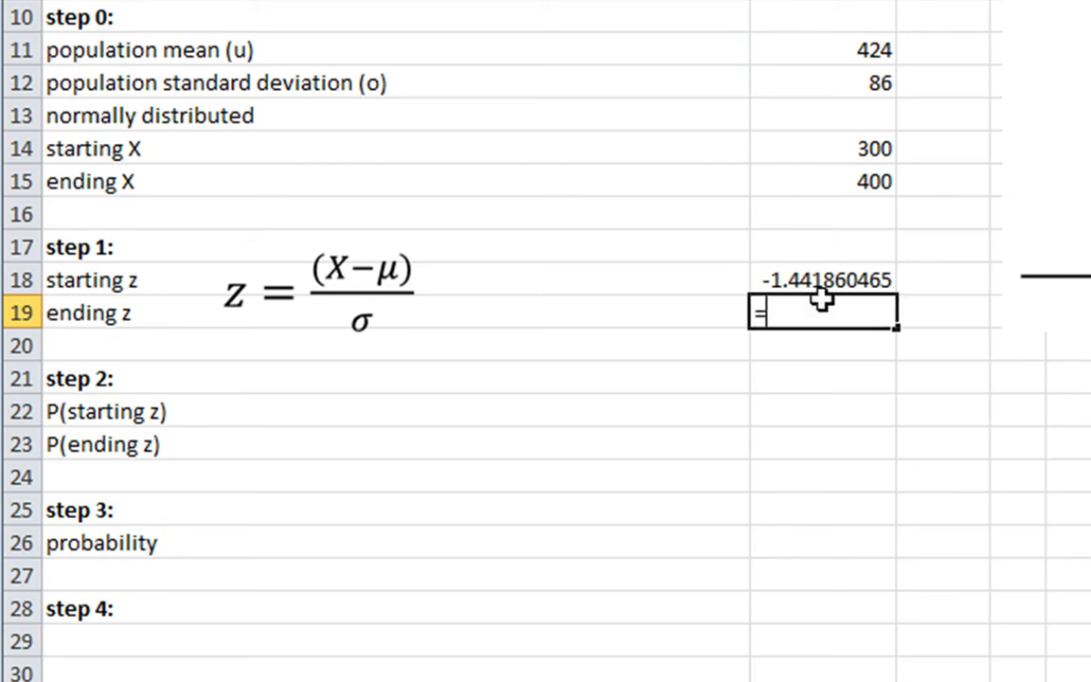
pyautogui.write('(')
pyautogui.click(877, 181)
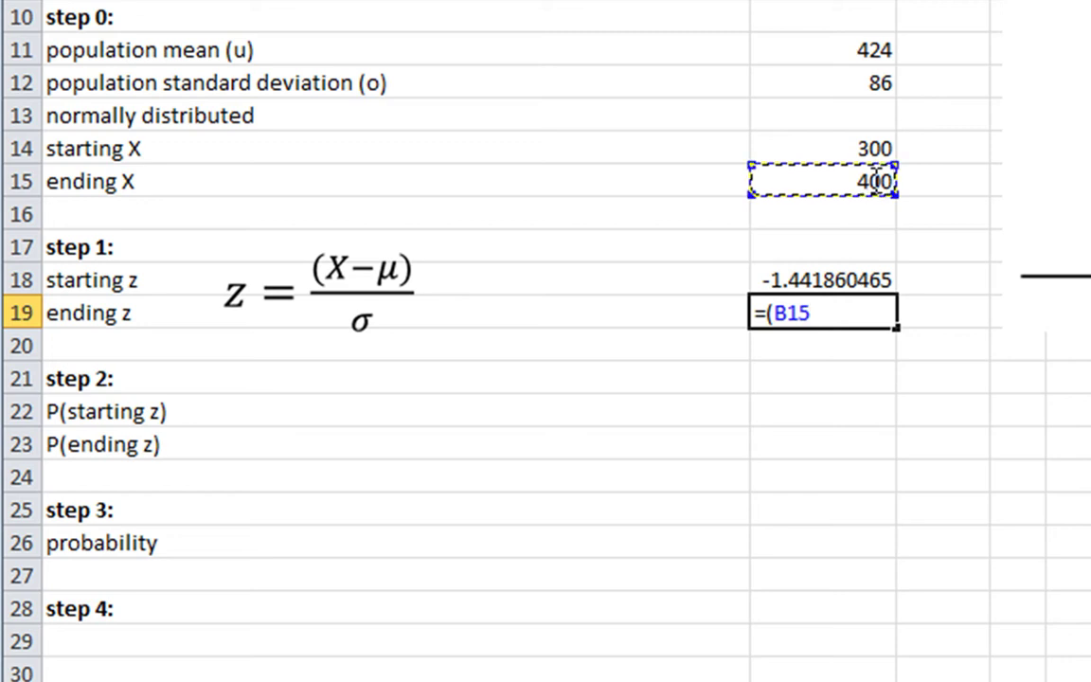
pyautogui.write('-')
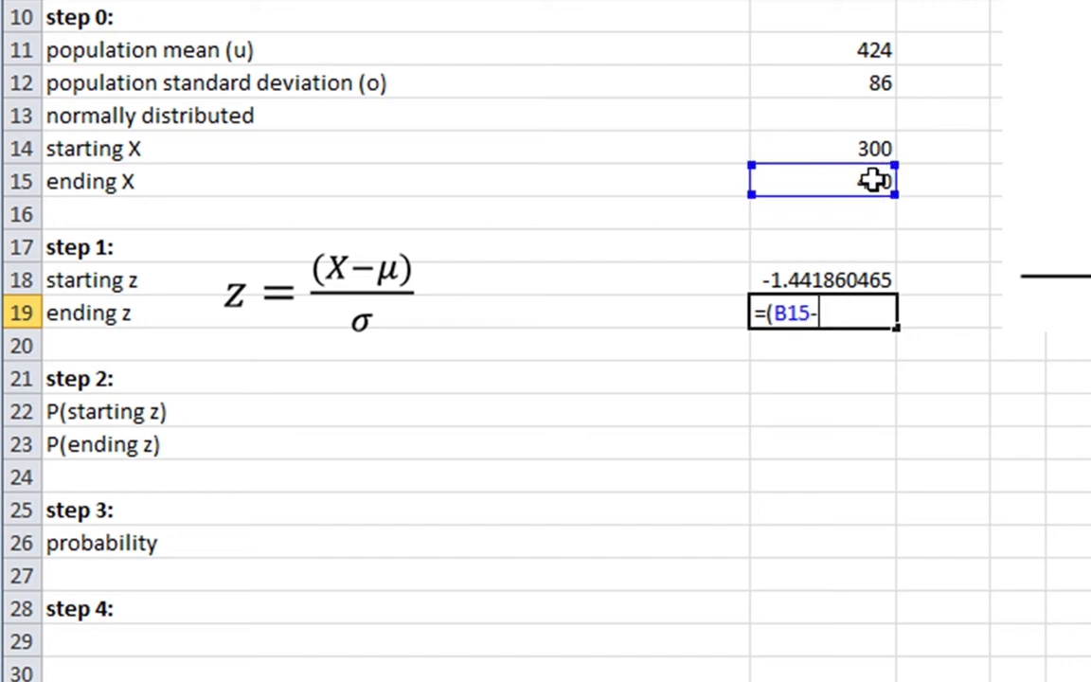
pyautogui.click(890, 47)
pyautogui.write(')/')
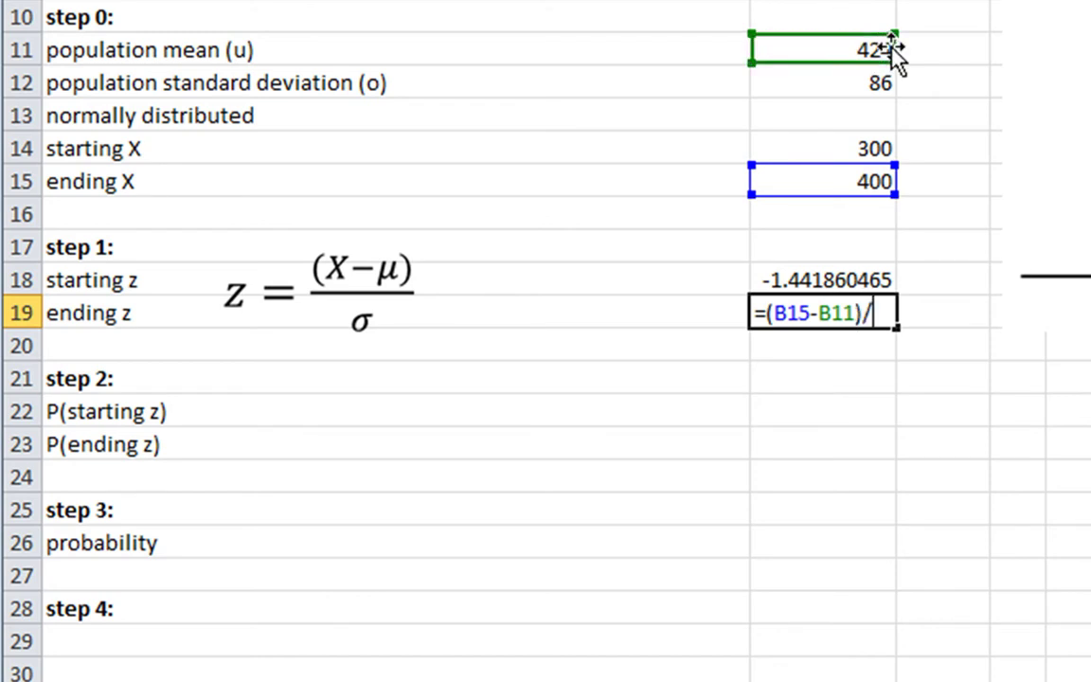
pyautogui.click(864, 97)
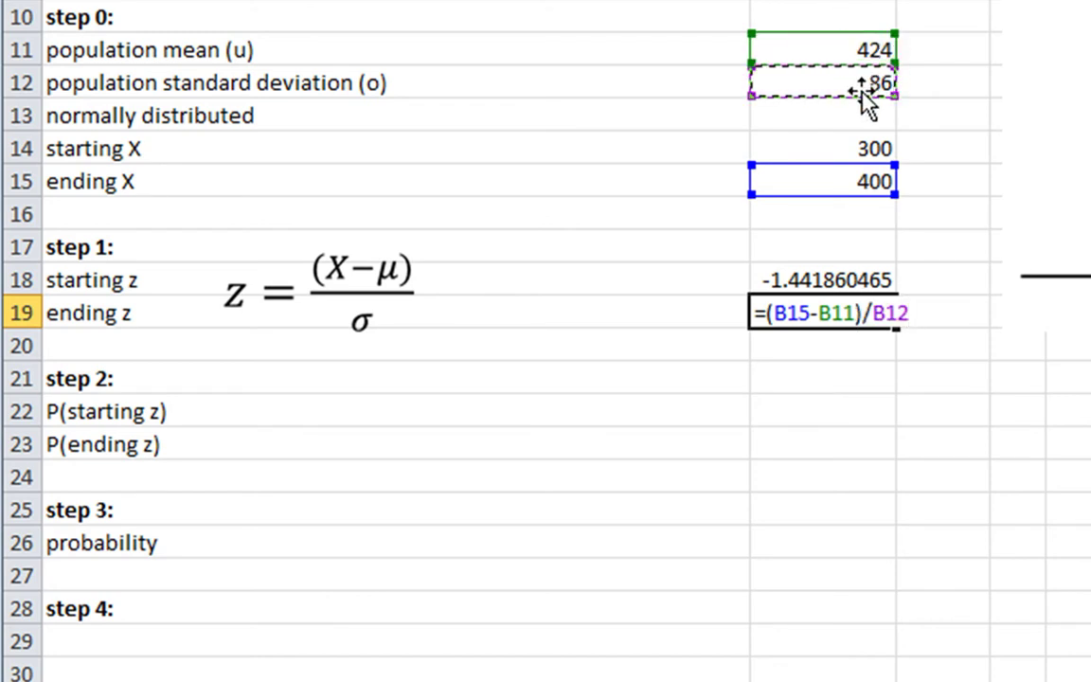
pyautogui.press('Return')
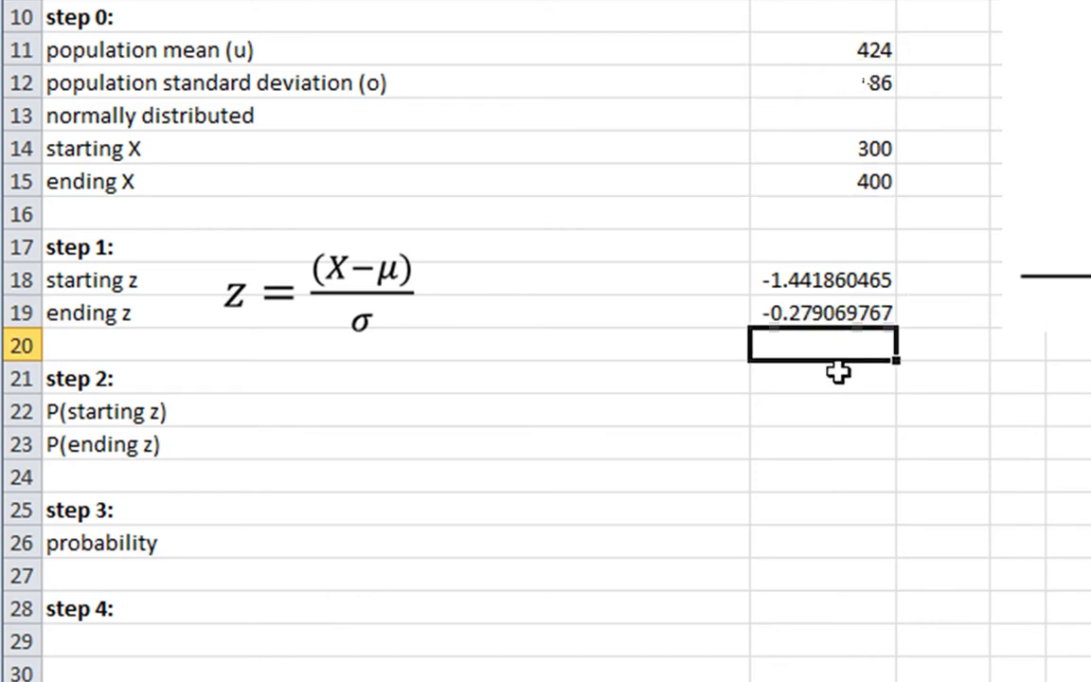
# - Select C22, then switch to z-table.pdf in SumatraPDF and highlight the probability at row -1.4, column 0.04 for the starting z
pyautogui.click(826, 414)
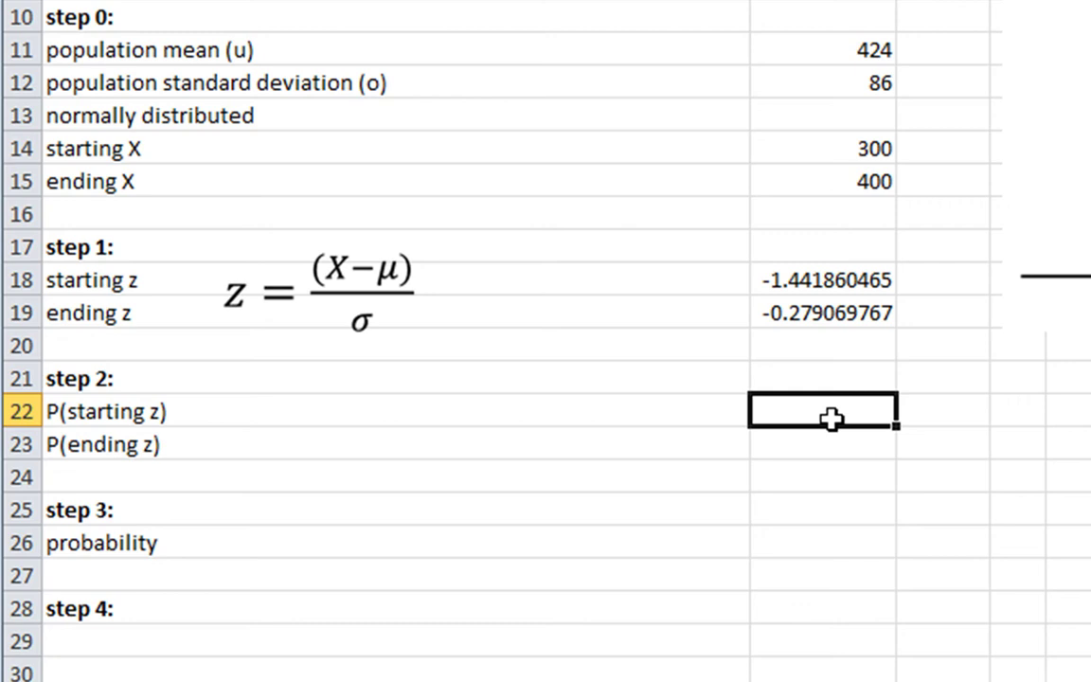
pyautogui.press('Right')
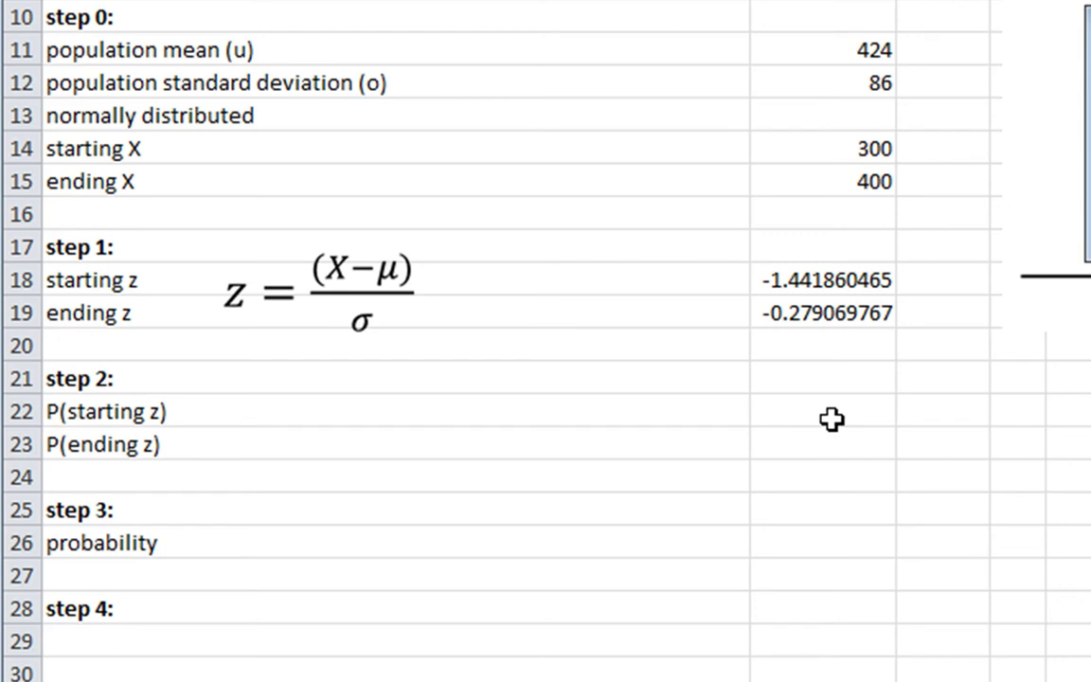
pyautogui.press('Escape')
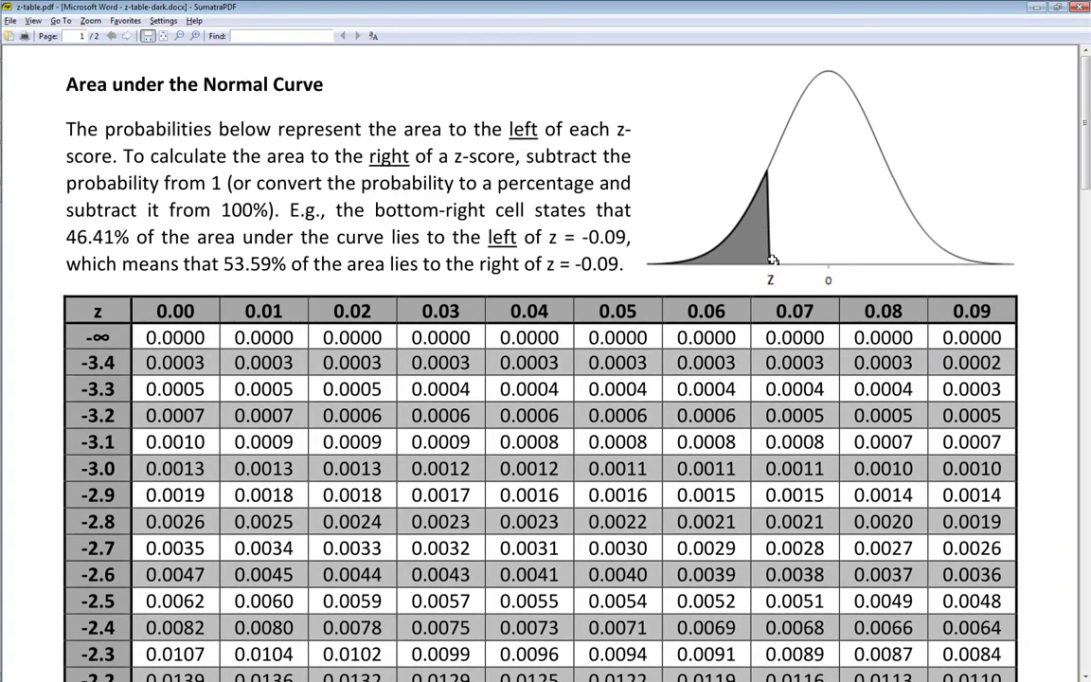
pyautogui.scroll(-5, 123, 370)
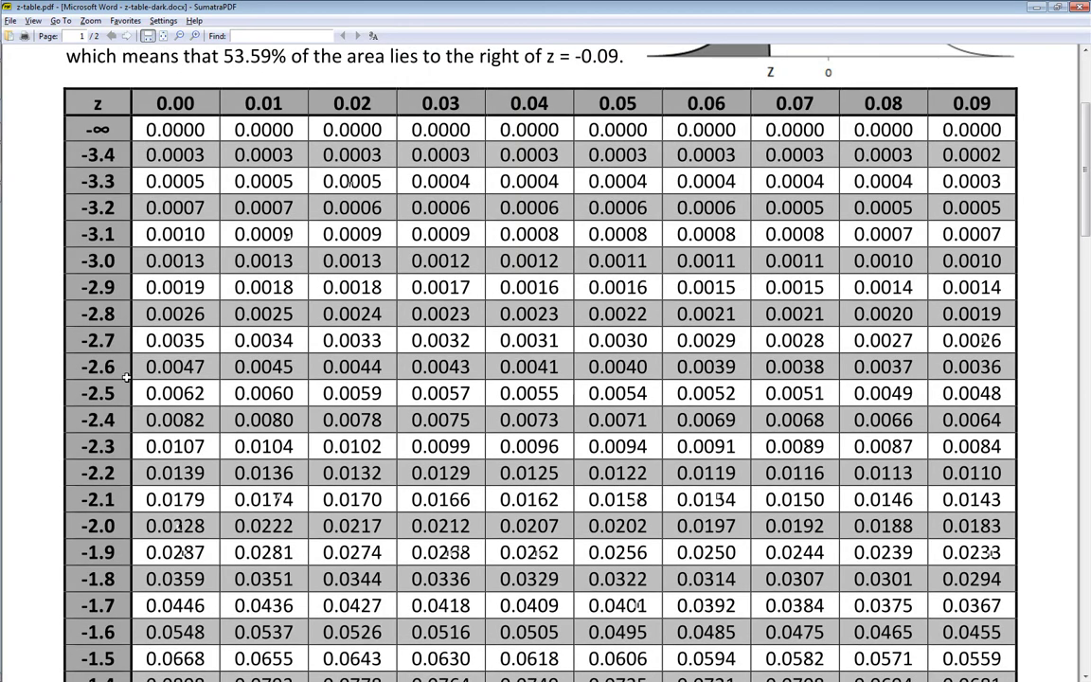
pyautogui.scroll(-2, 126, 377)
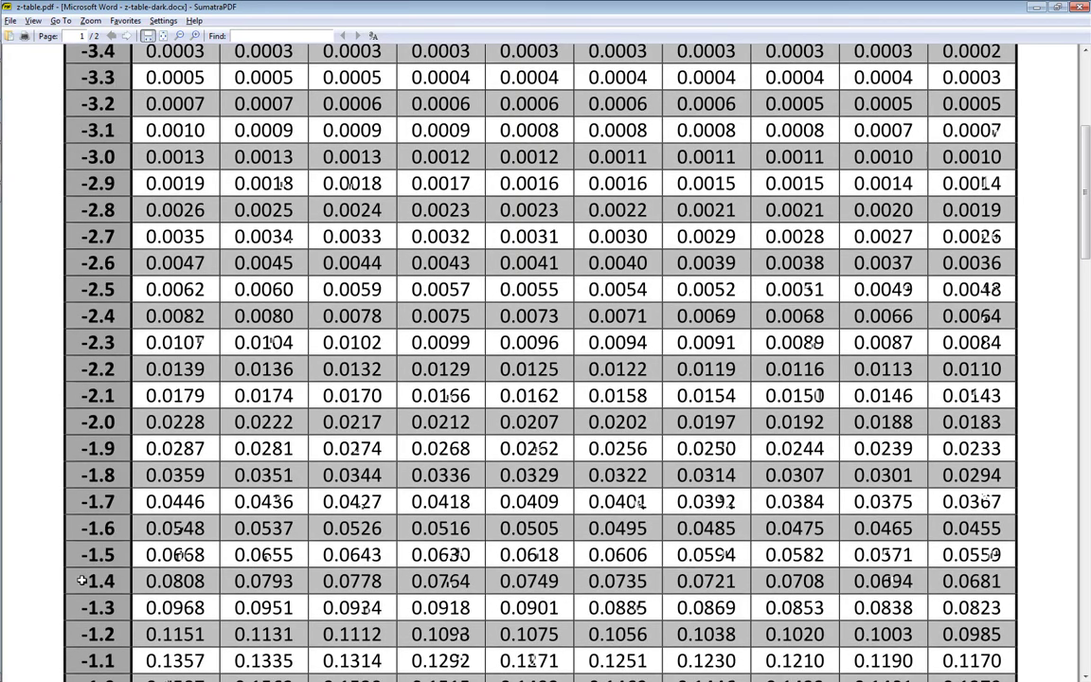
pyautogui.moveTo(82, 580); pyautogui.dragTo(125, 575)
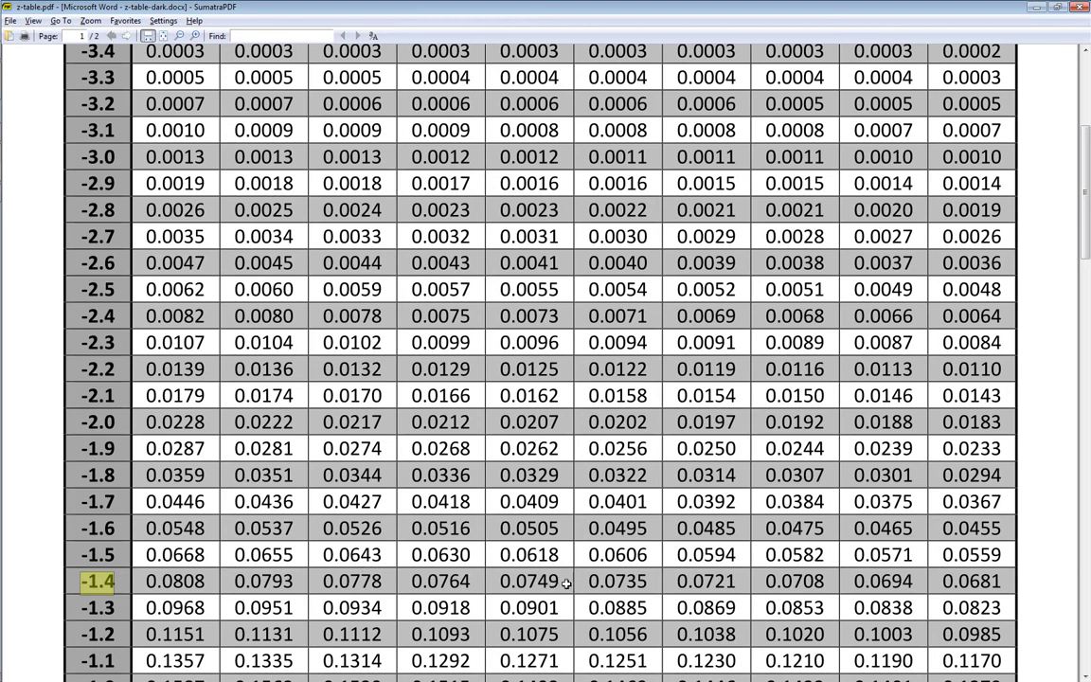
pyautogui.moveTo(559, 581); pyautogui.dragTo(499, 581)
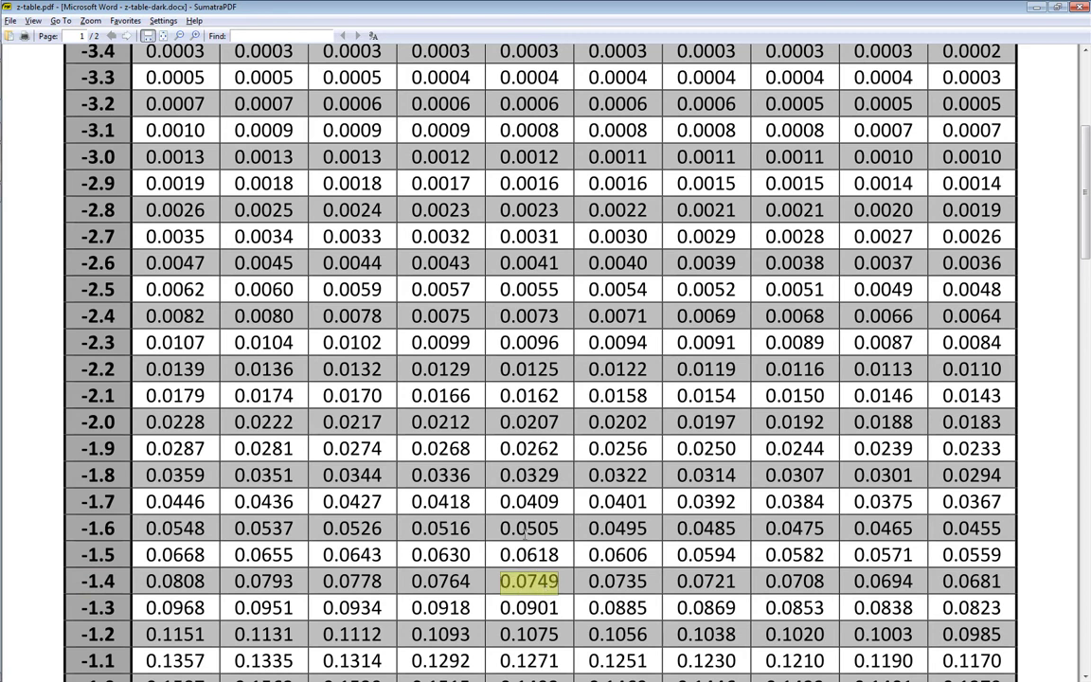
pyautogui.scroll(1, 527, 514)
pyautogui.scroll(1, 528, 518)
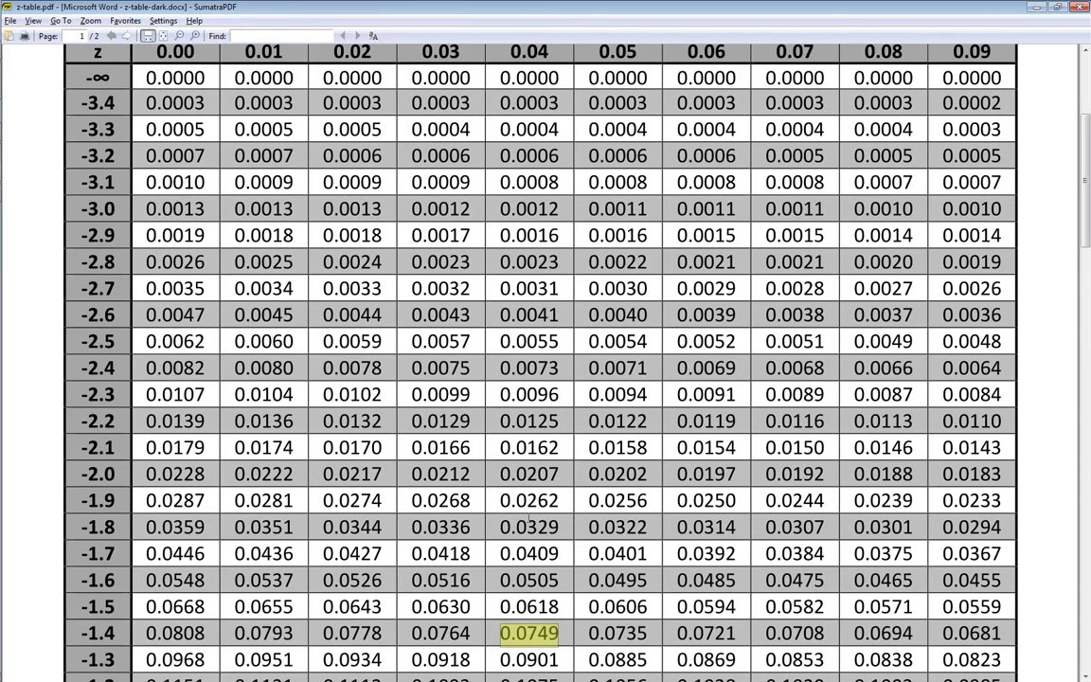
pyautogui.scroll(-1, 528, 520)
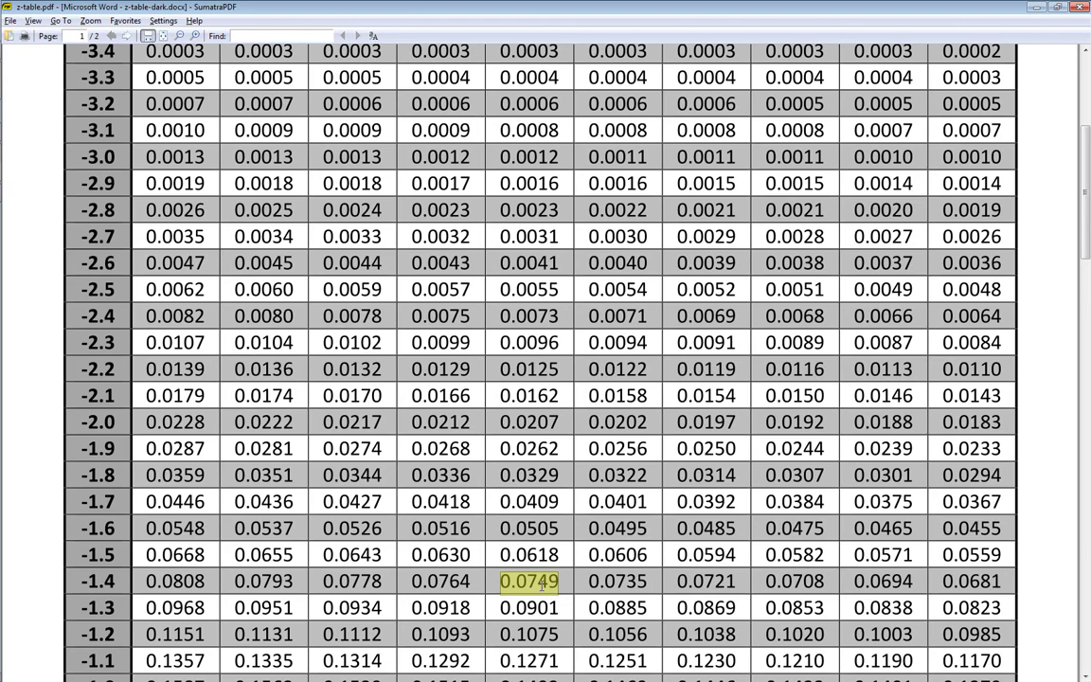
# - Switch back to the Excel workbook and enter 0.0749 in C22 as the table probability for the starting z
pyautogui.hotkey('alt', 'Tab')
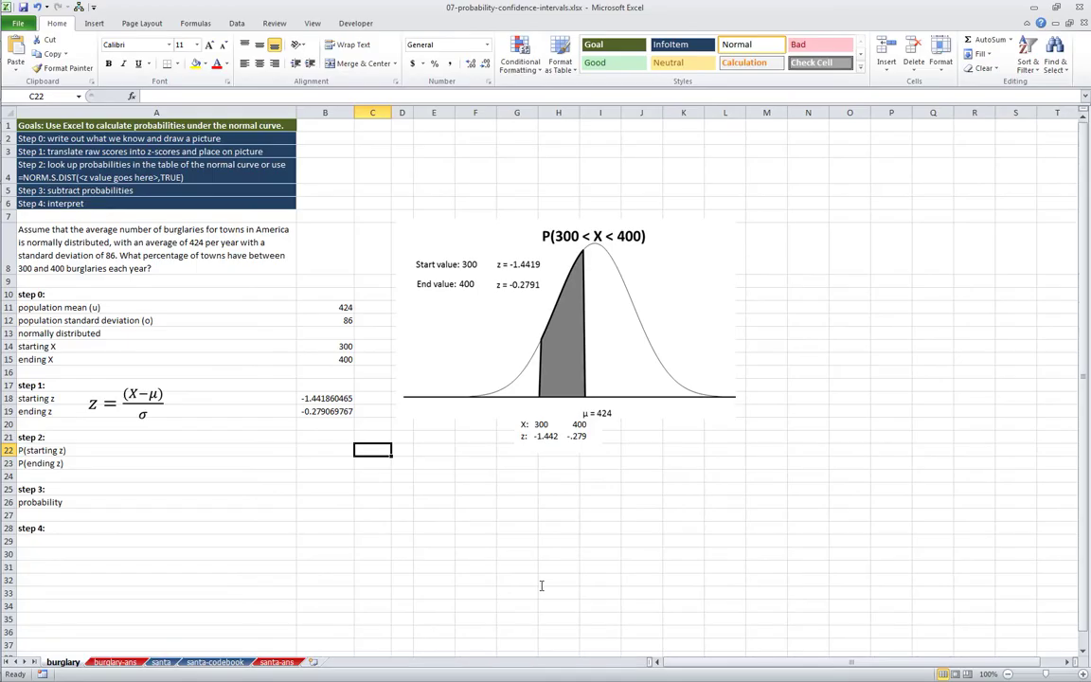
pyautogui.write('0.0749')
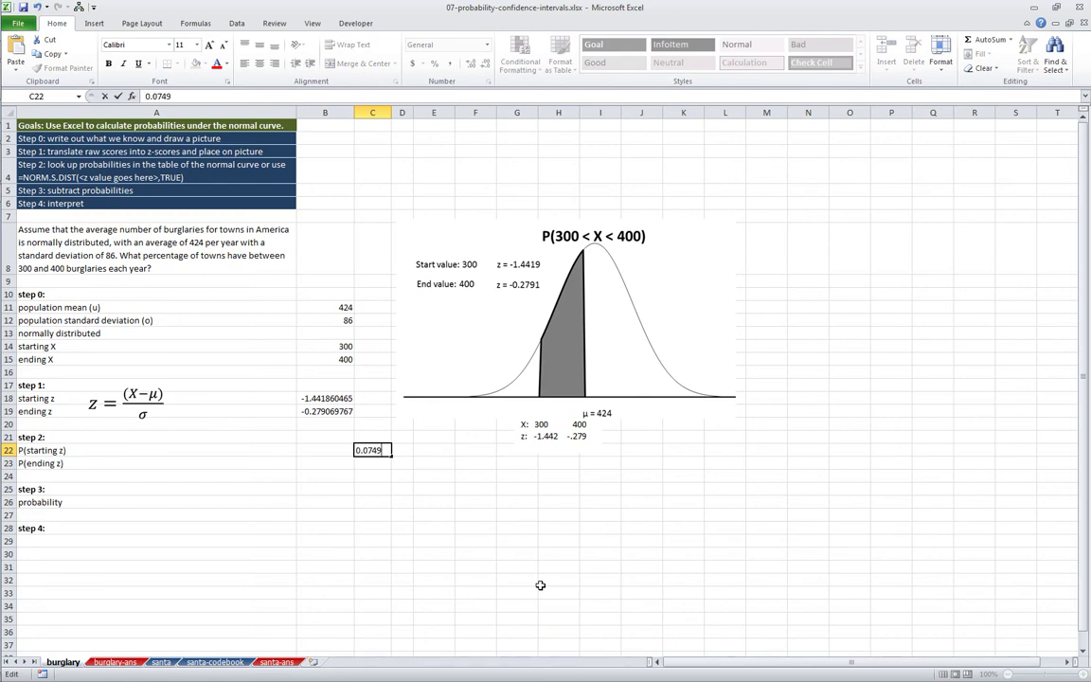
pyautogui.press('Return')
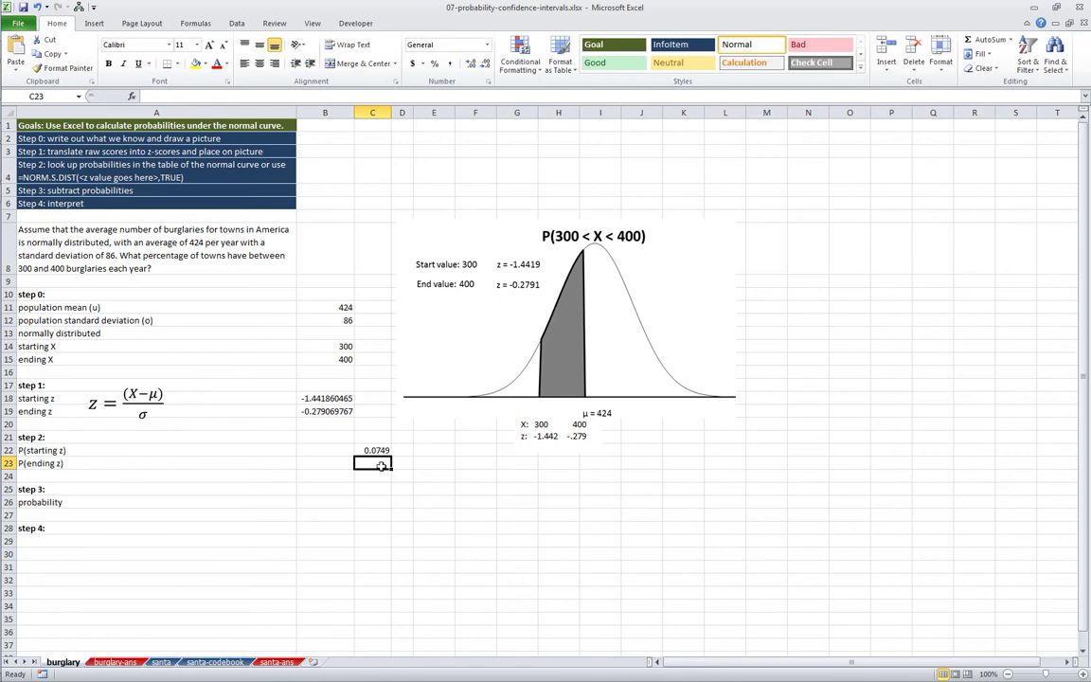
# - Check the ending z in B19, switch to z-table.pdf in SumatraPDF and highlight the probability at row -0.2, column 0.08
pyautogui.click(327, 411)
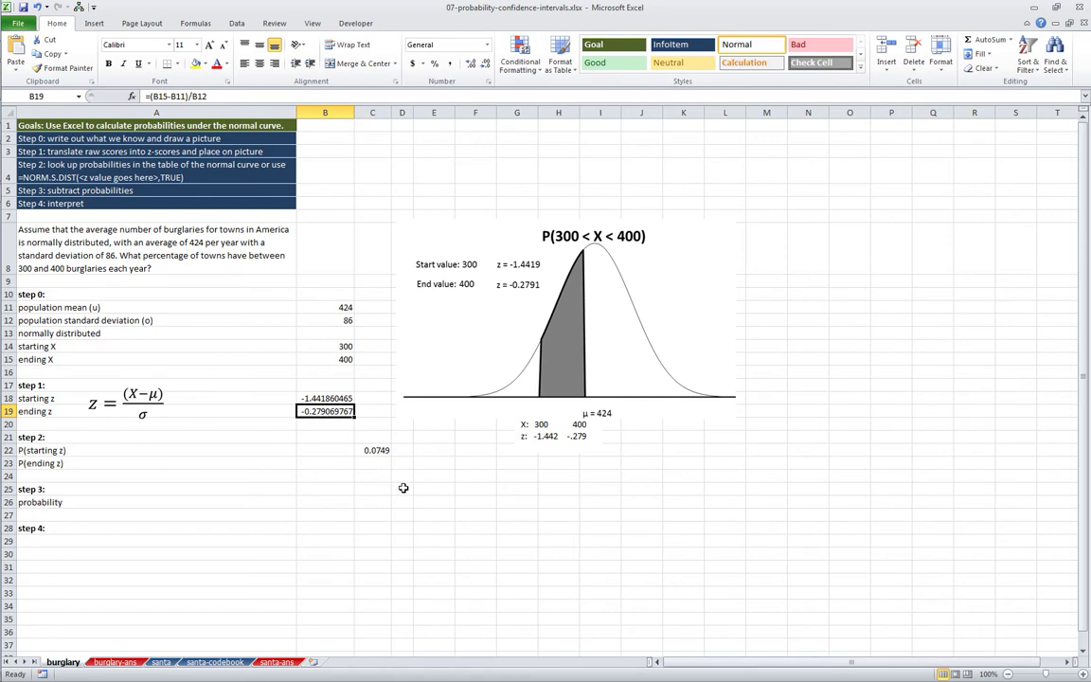
pyautogui.hotkey('alt', 'Tab')
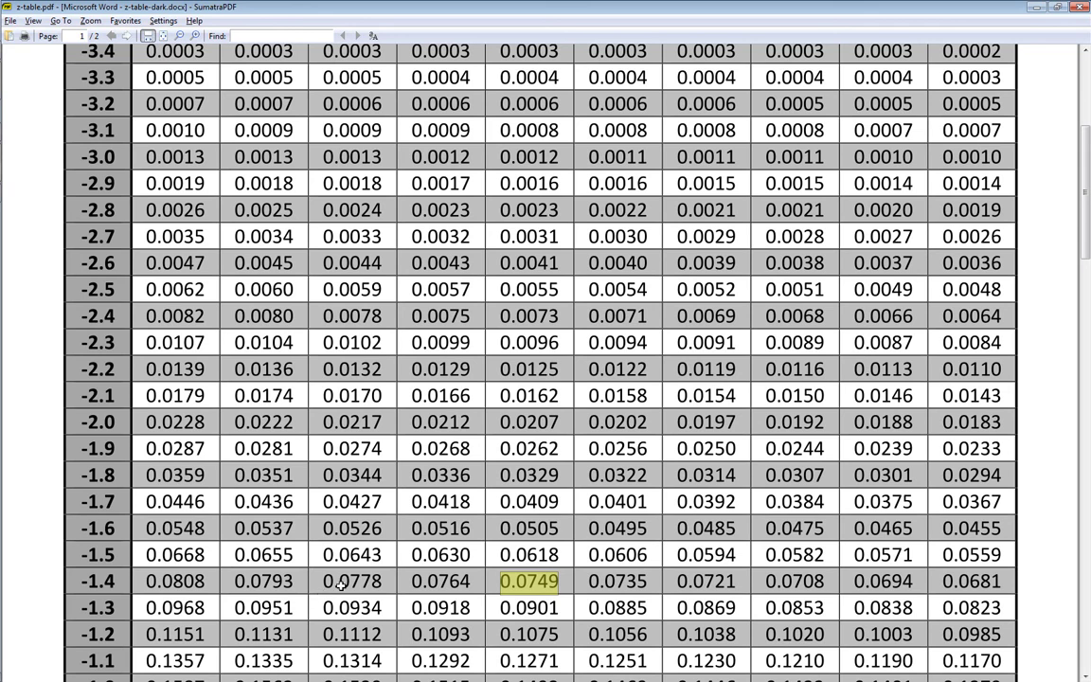
pyautogui.scroll(-2, 341, 584)
pyautogui.scroll(-2, 379, 583)
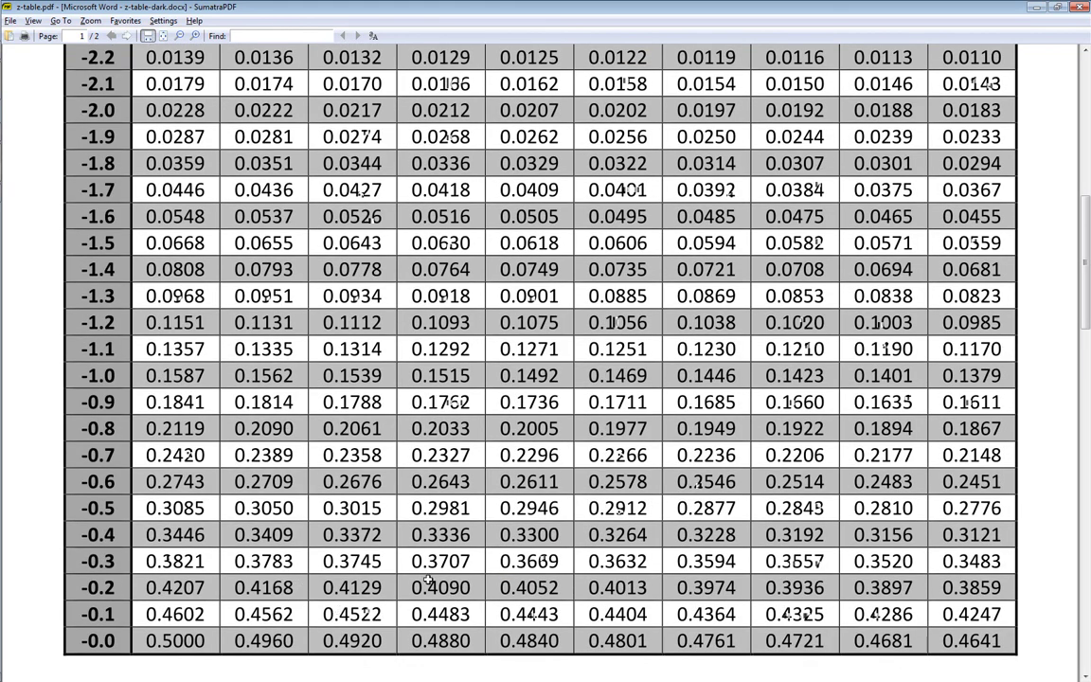
pyautogui.scroll(1, 982, 587)
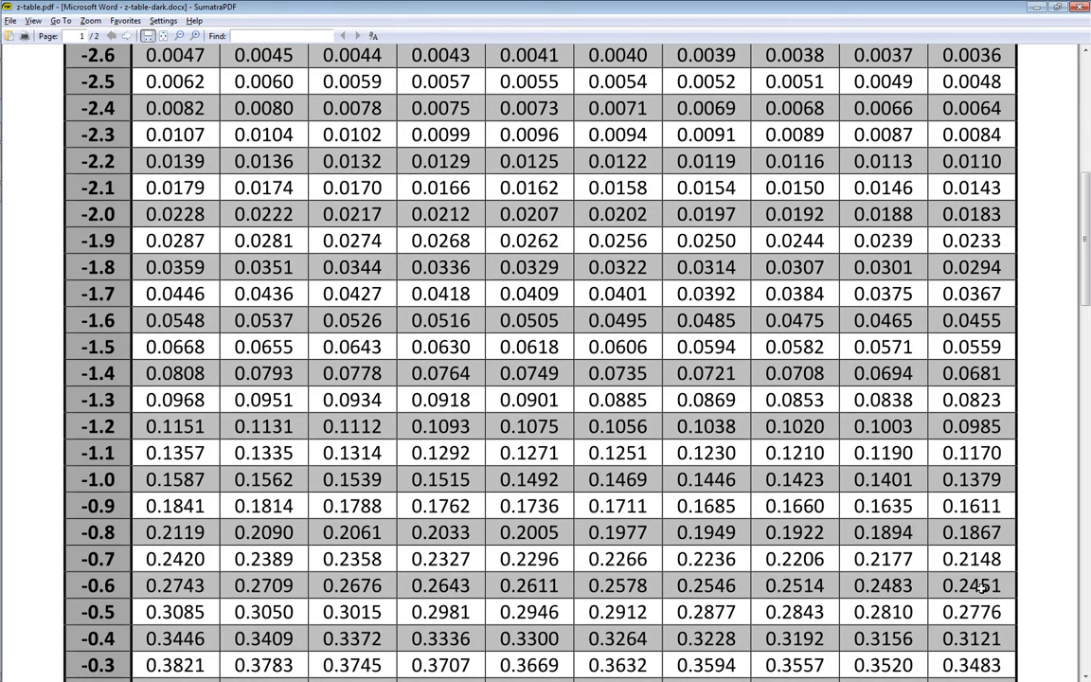
pyautogui.scroll(4, 982, 588)
pyautogui.scroll(-3, 904, 603)
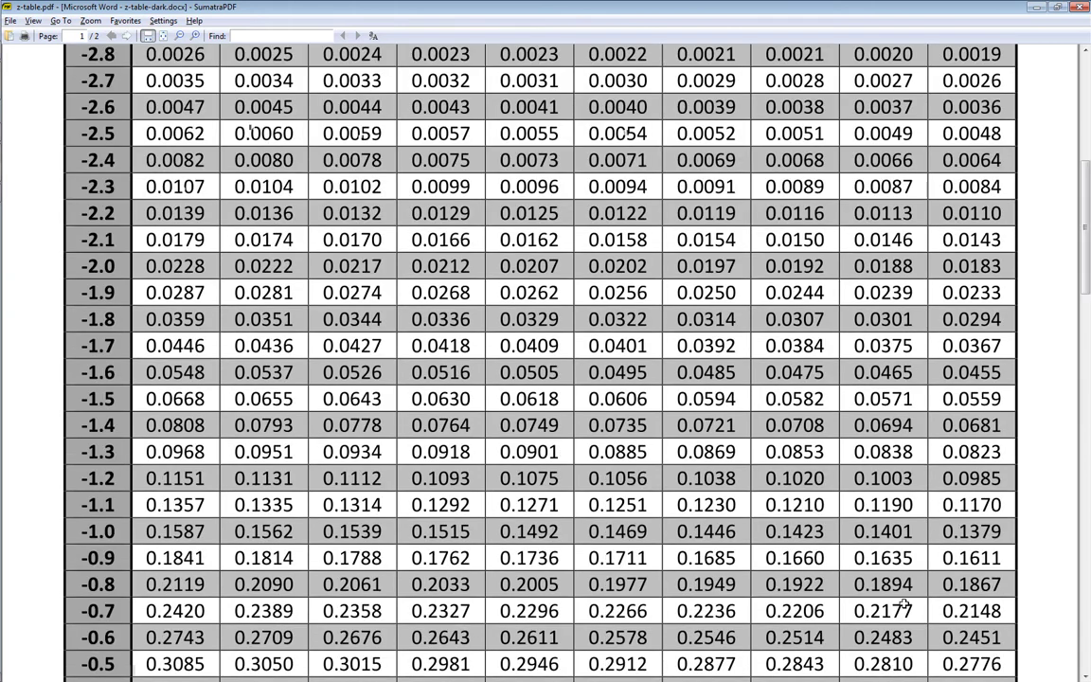
pyautogui.scroll(-3, 905, 603)
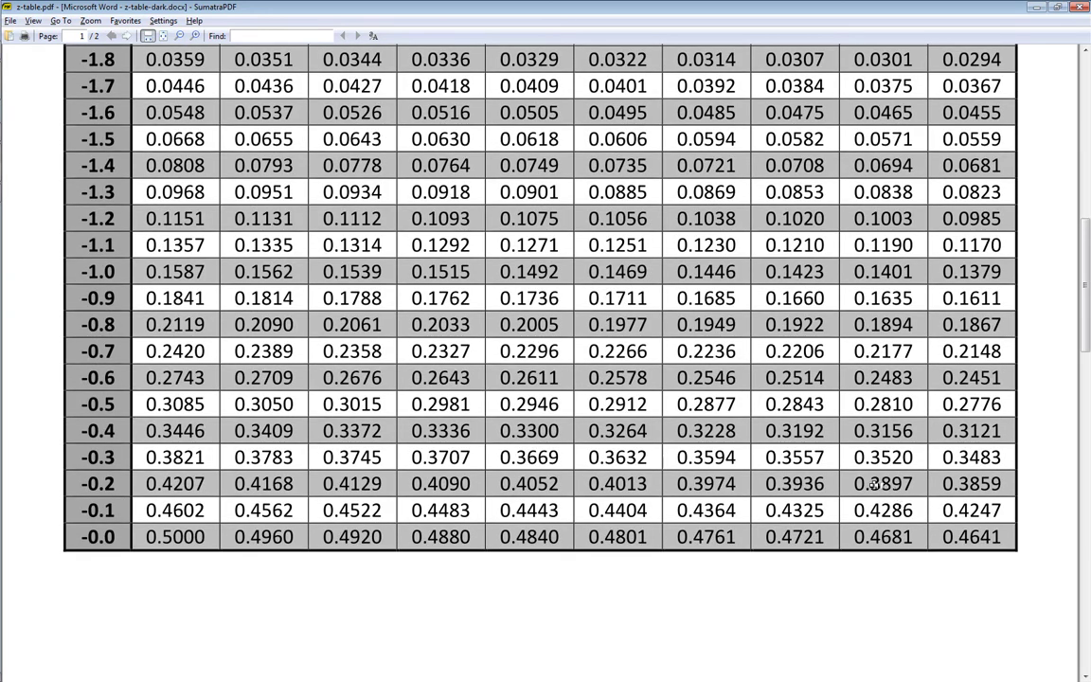
pyautogui.moveTo(856, 484); pyautogui.dragTo(910, 482)
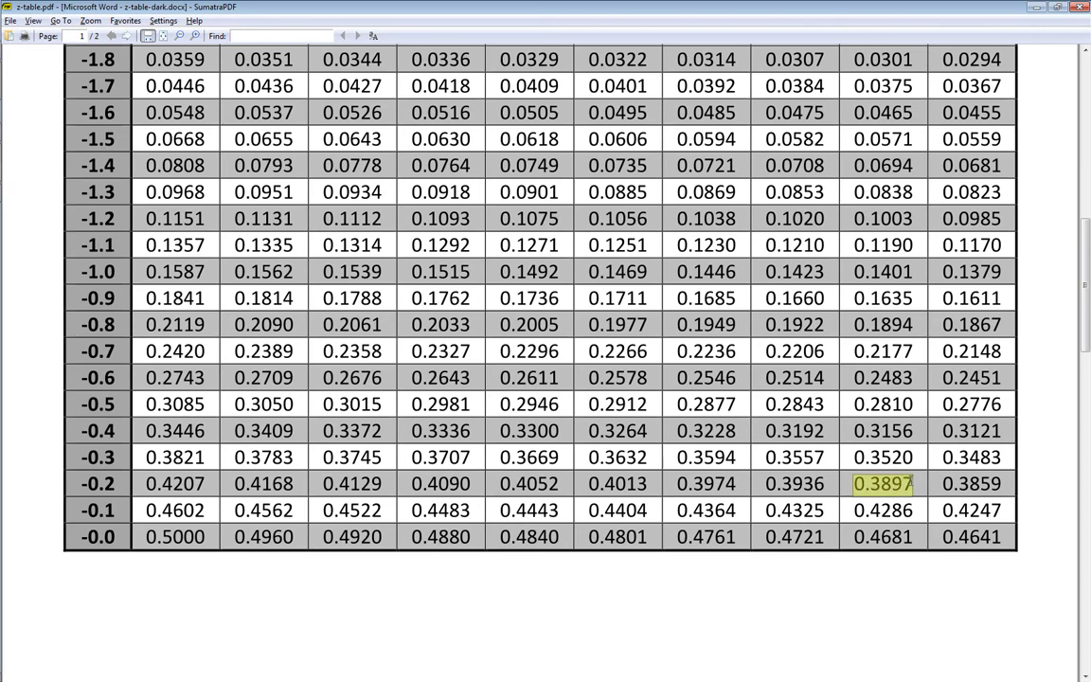
# - Switch back to the Excel workbook and enter 0.3897 in C23 as the table probability for the ending z
pyautogui.hotkey('alt', 'Tab')
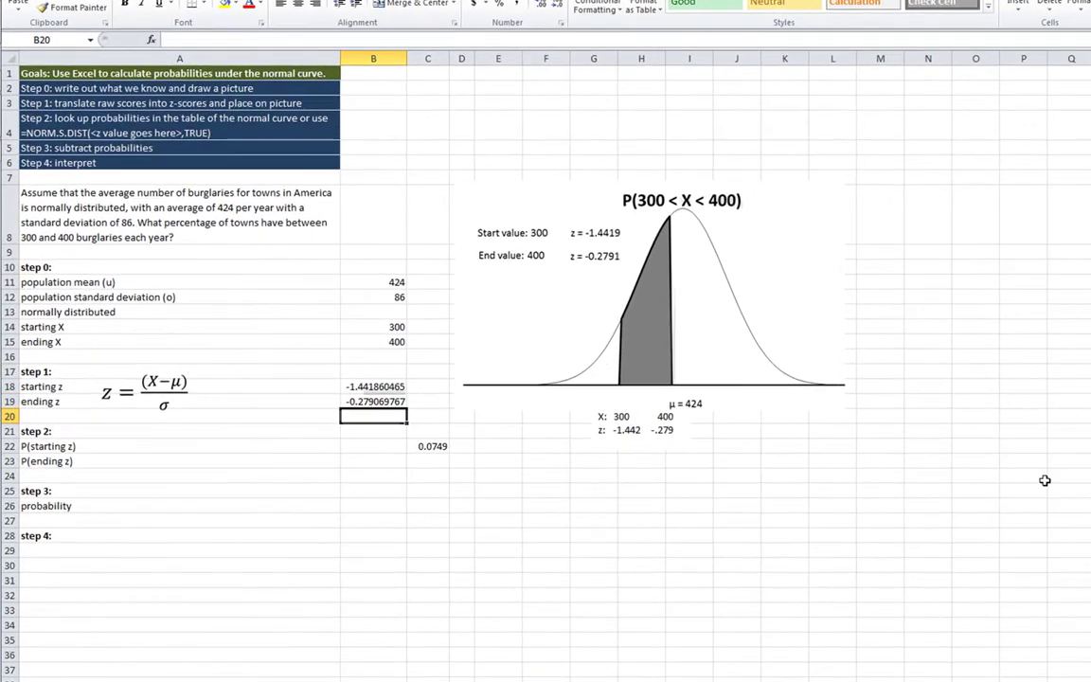
pyautogui.press('Down')
pyautogui.press('Down')
pyautogui.press('Right')
pyautogui.press('Down')
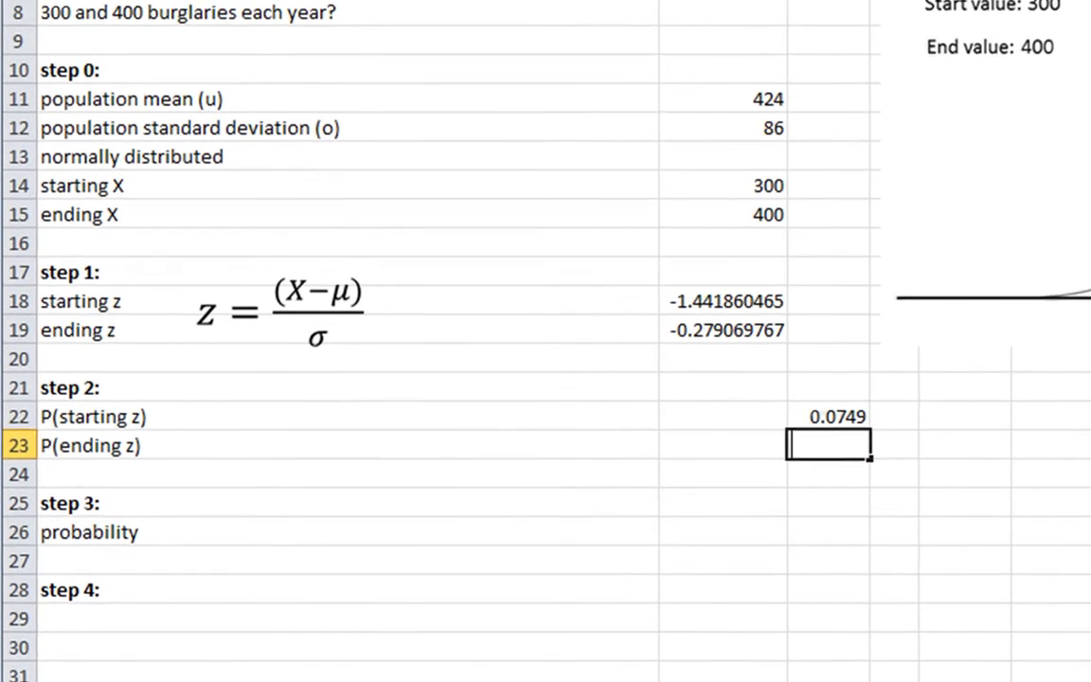
pyautogui.write('0.3897')
pyautogui.press('Return')
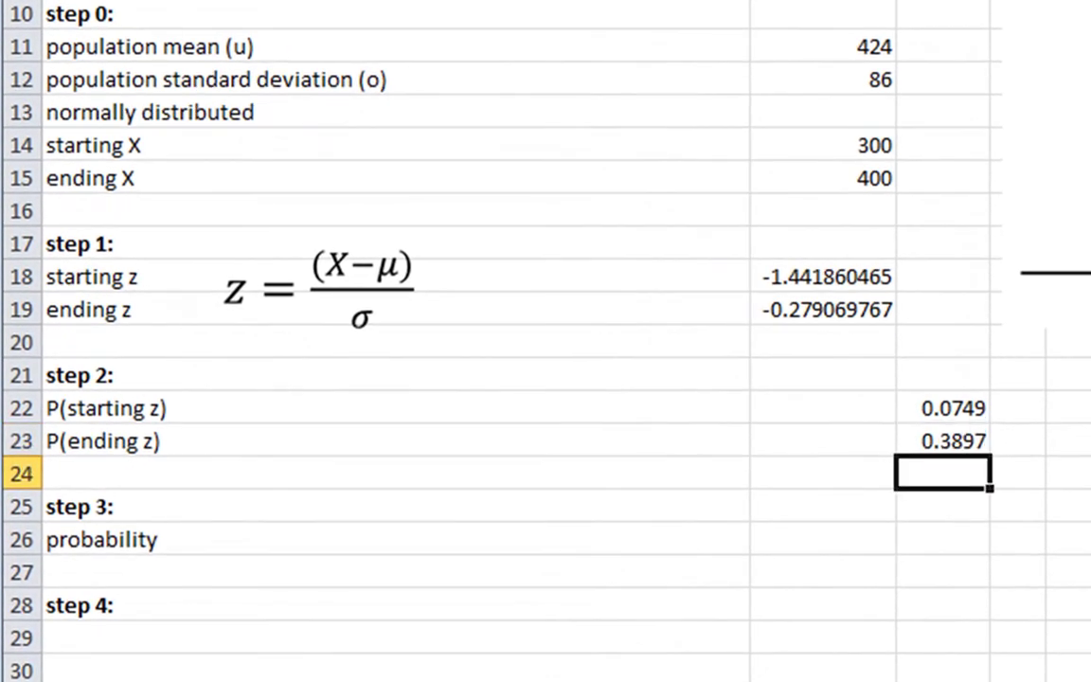
# - Compute the starting z probability in B22 with the formula =NORM.S.DIST(B18,TRUE)
pyautogui.click(822, 441)
pyautogui.click(822, 409)
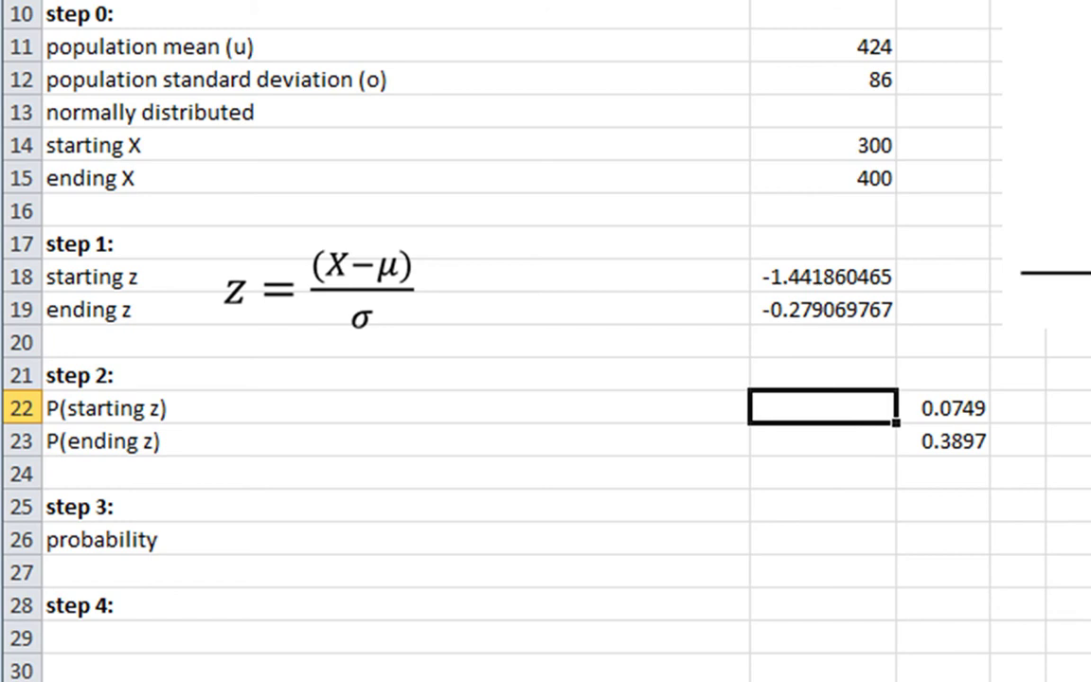
pyautogui.write('=')
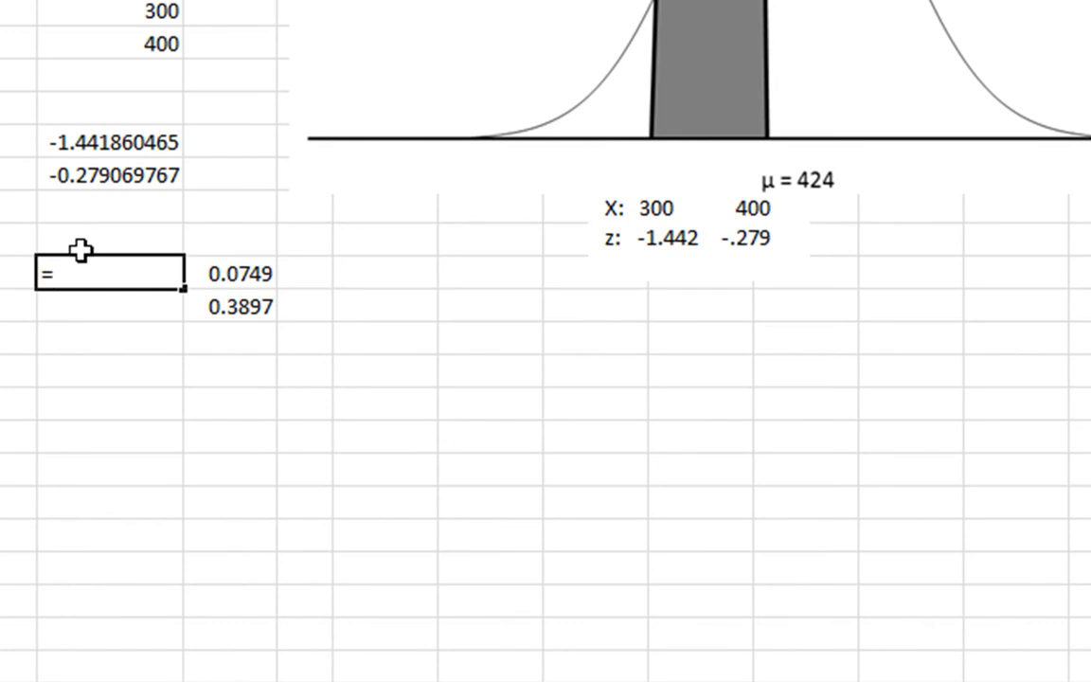
pyautogui.write('norm')
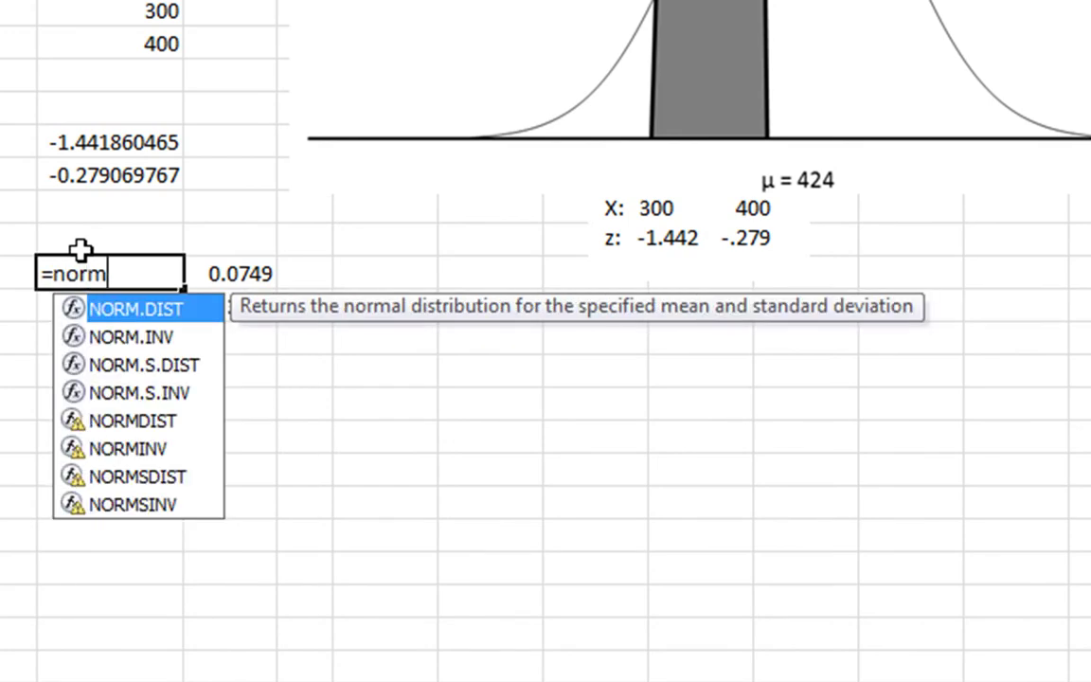
pyautogui.click(109, 365)
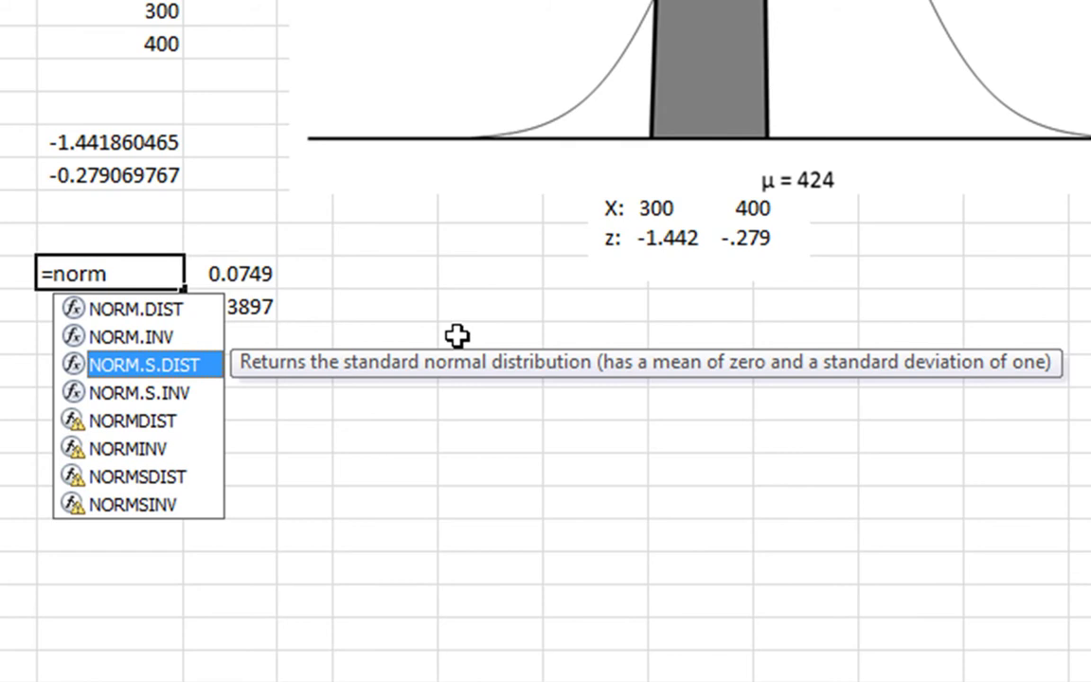
pyautogui.doubleClick(167, 364)
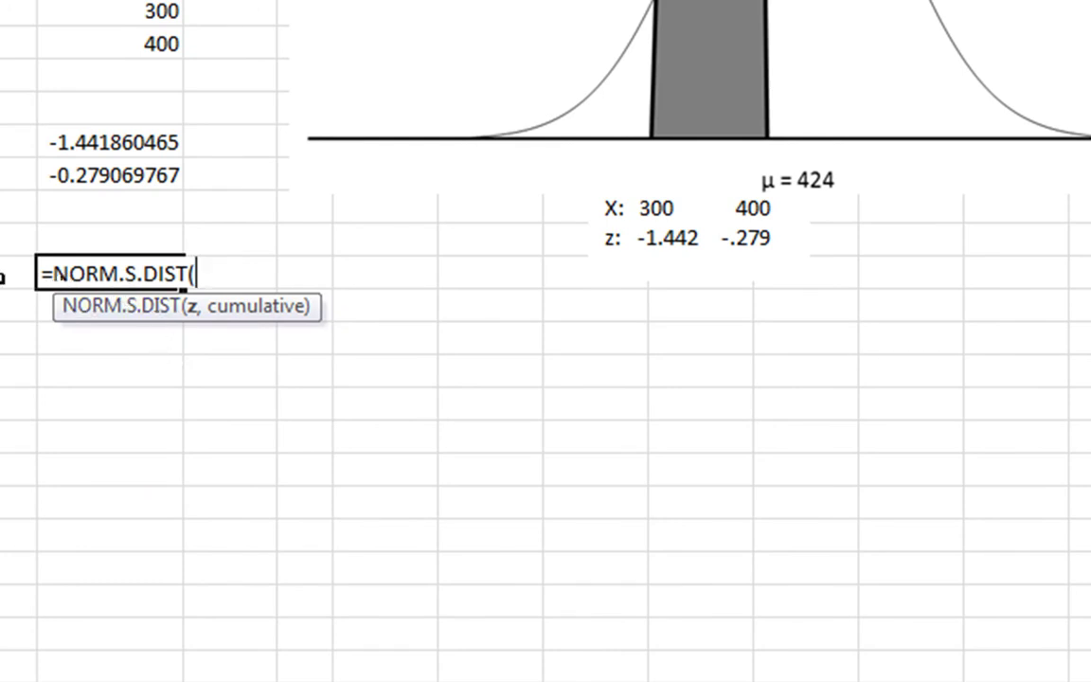
pyautogui.click(81, 142)
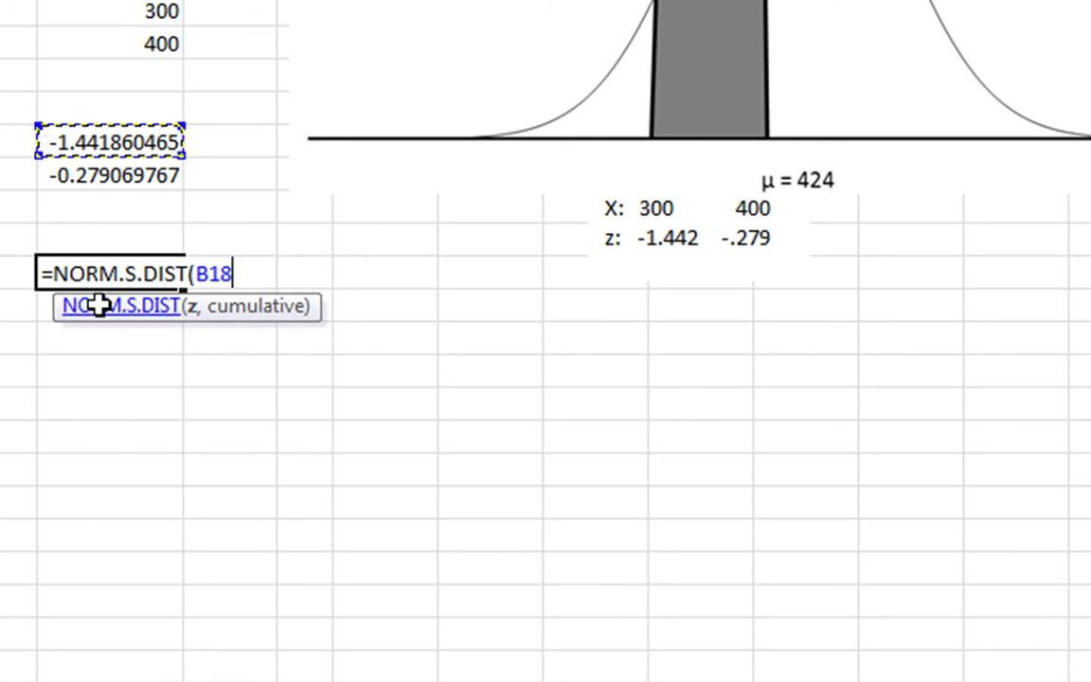
pyautogui.write(',')
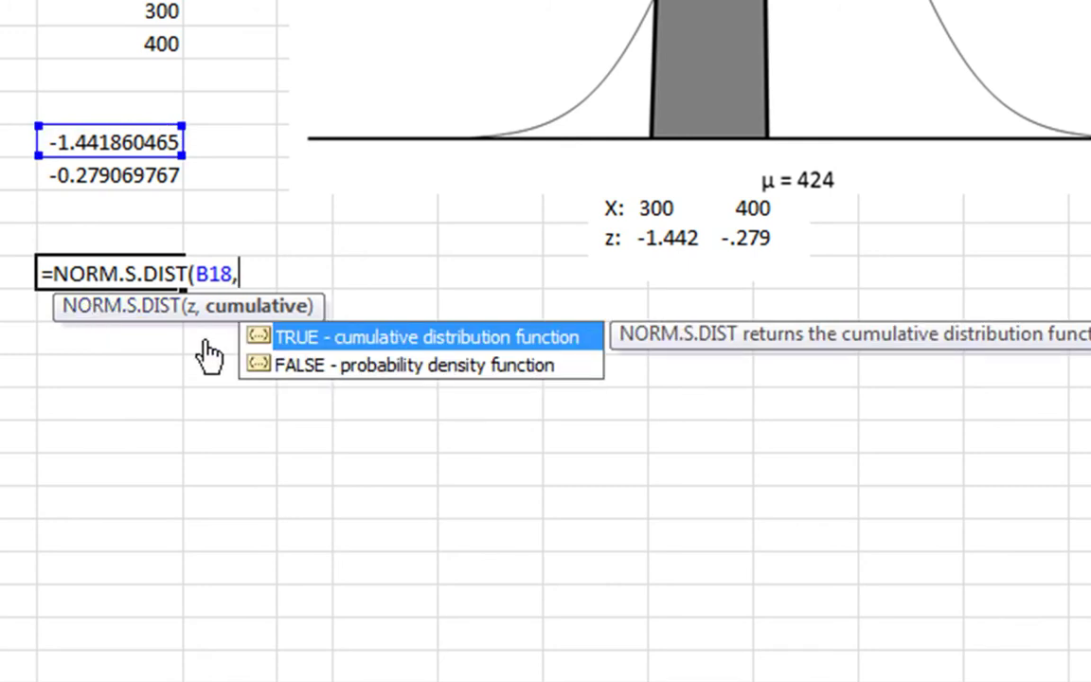
pyautogui.doubleClick(374, 341)
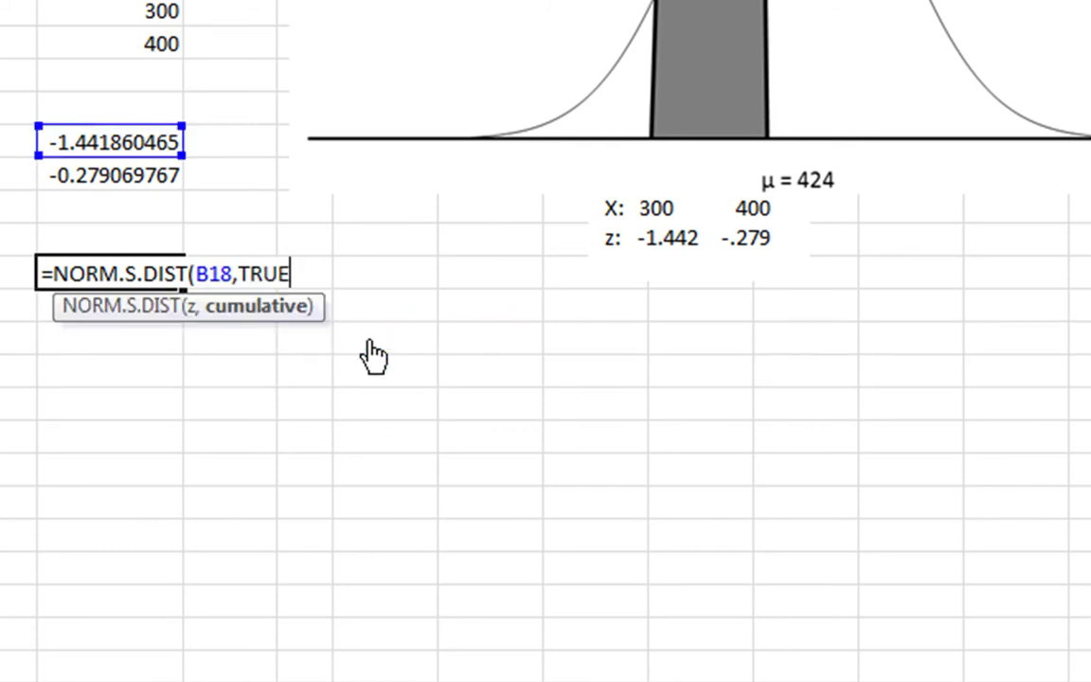
pyautogui.write(')')
pyautogui.press('Return')
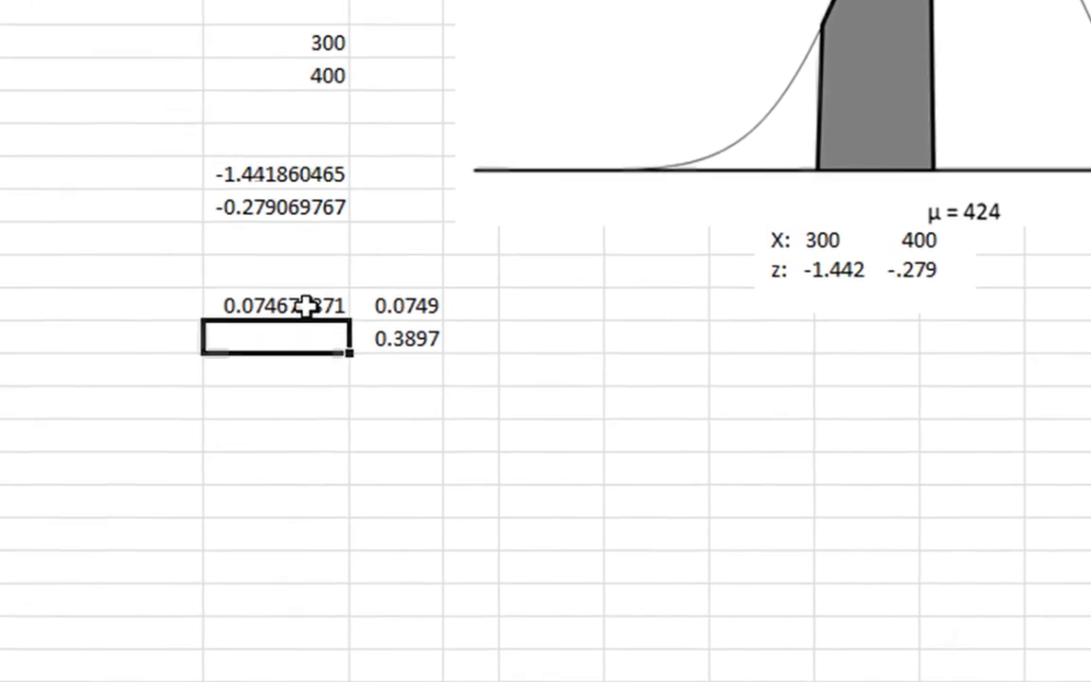
# - Copy the B22 formula into B23 for the ending z probability and check that it references B19
pyautogui.click(305, 305)
pyautogui.hotkey('ctrl', 'c')
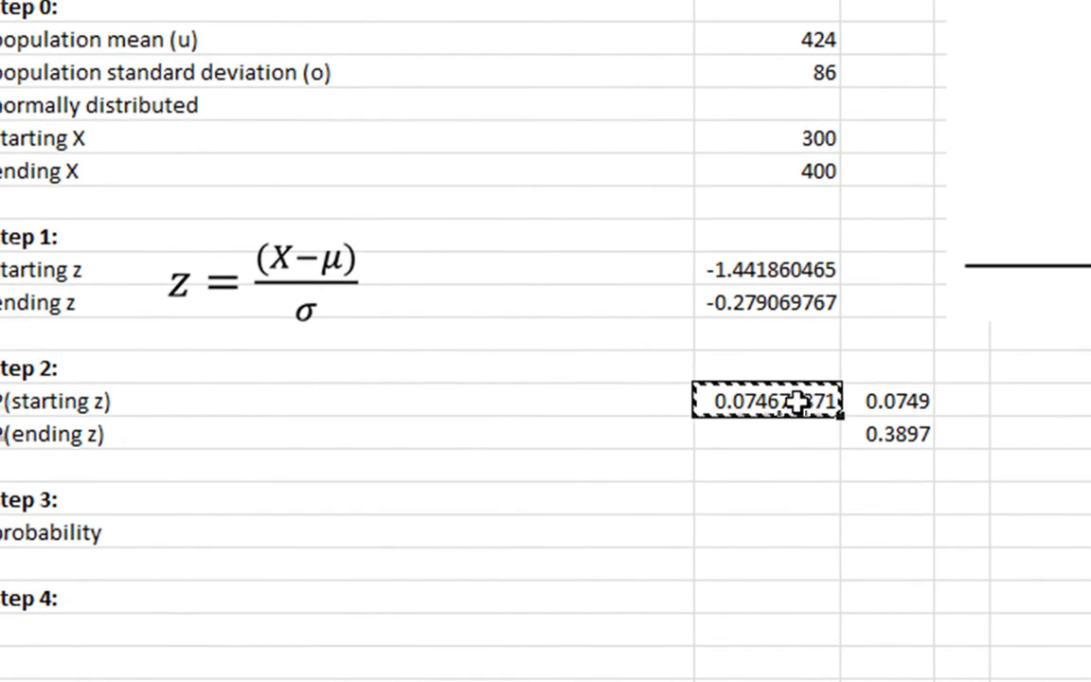
pyautogui.press('Down')
pyautogui.hotkey('ctrl', 'v')
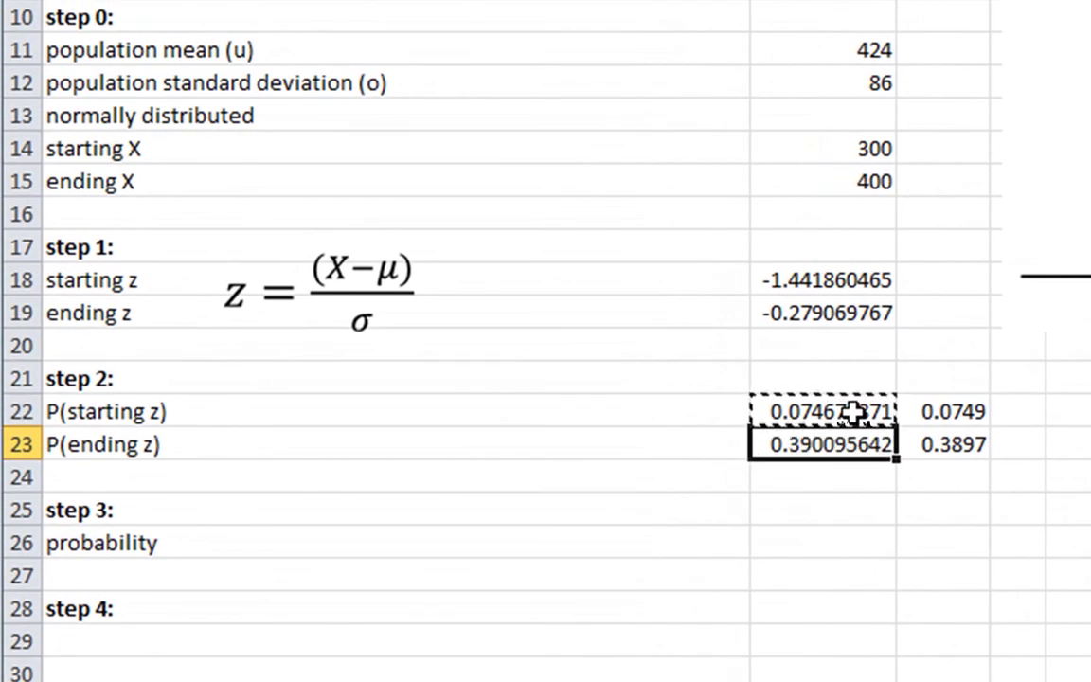
pyautogui.press('F2')
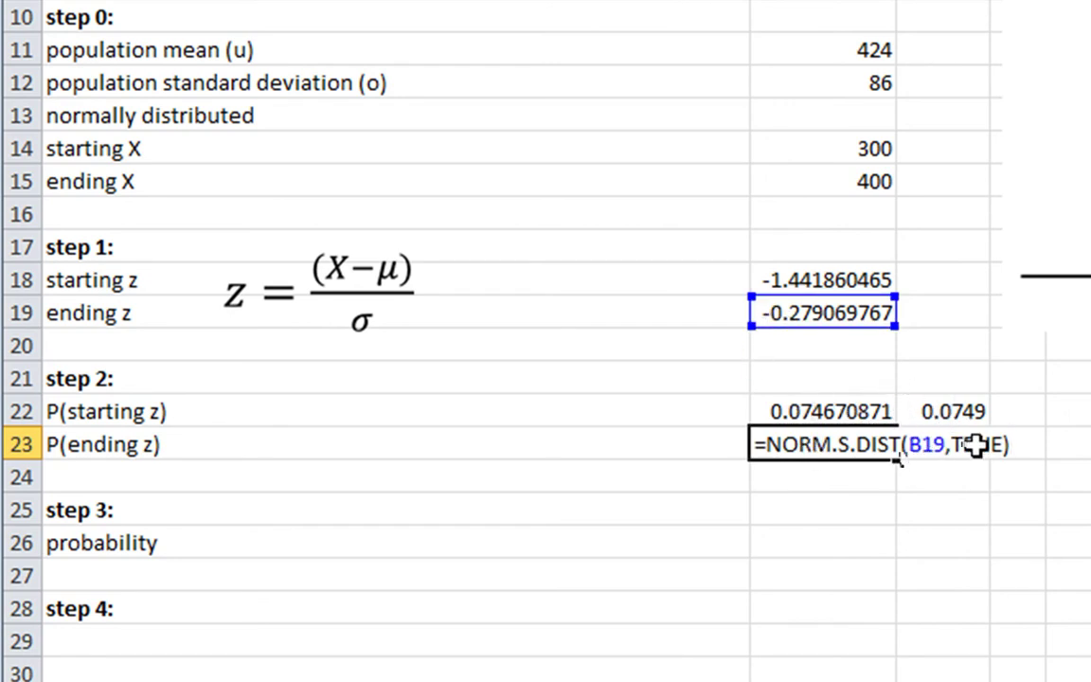
pyautogui.hotkey('ctrl', 'Return')
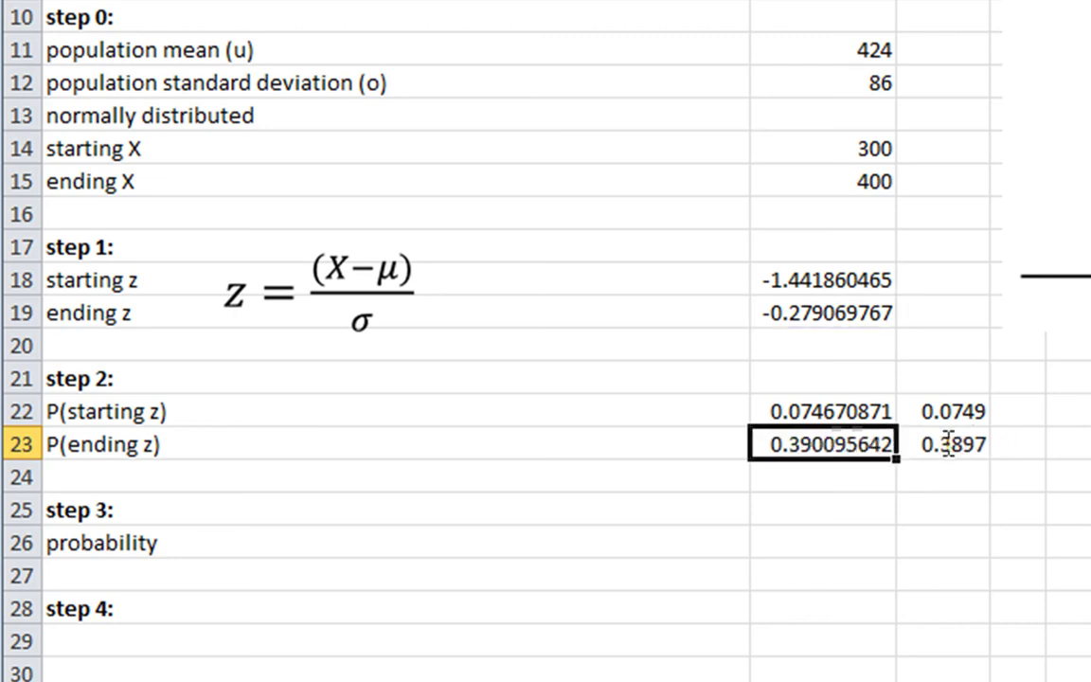
# - Compare the calculated probabilities in B22:B23 with the table values in C22:C23, and check the starting z in B18
pyautogui.click(980, 441)
pyautogui.click(985, 411)
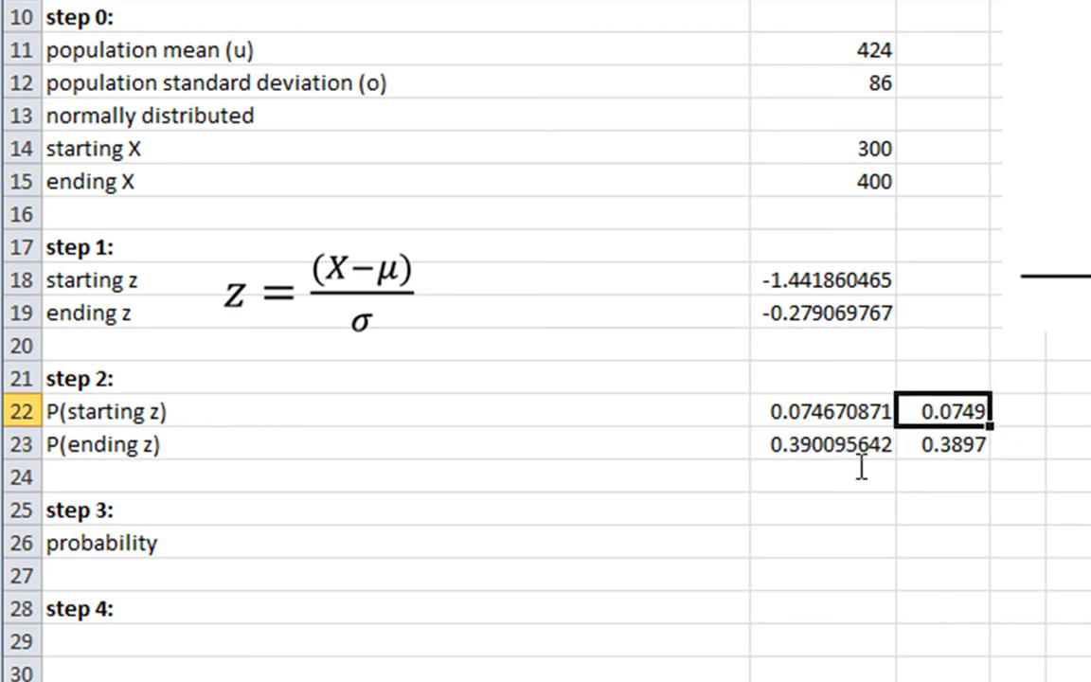
pyautogui.click(858, 421)
pyautogui.click(868, 445)
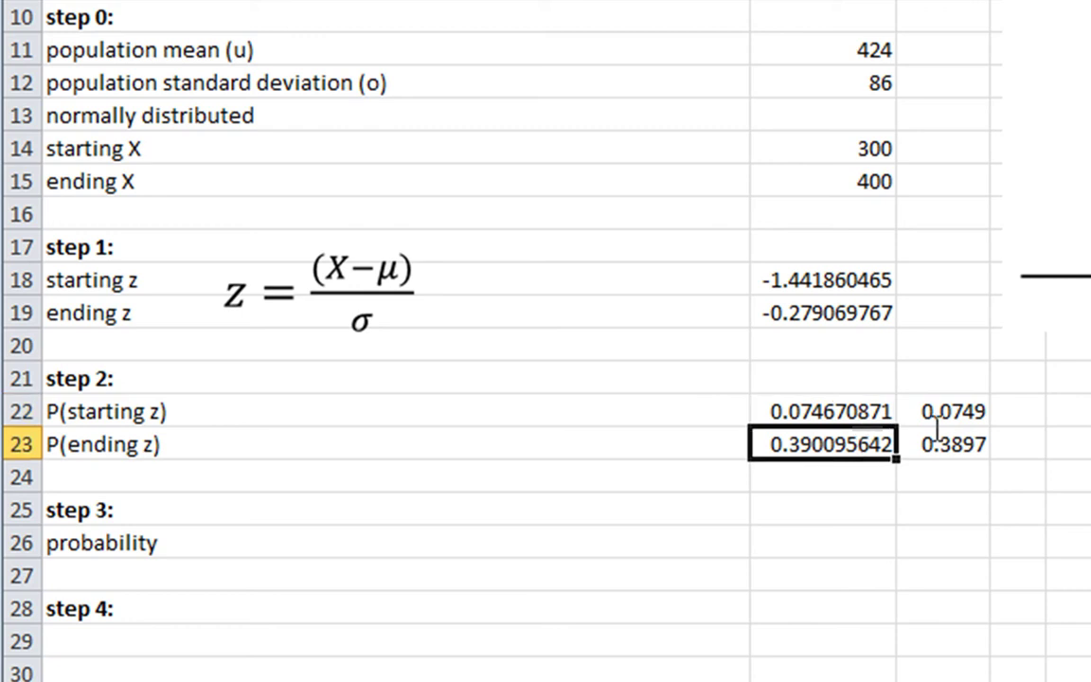
pyautogui.click(940, 434)
pyautogui.click(948, 412)
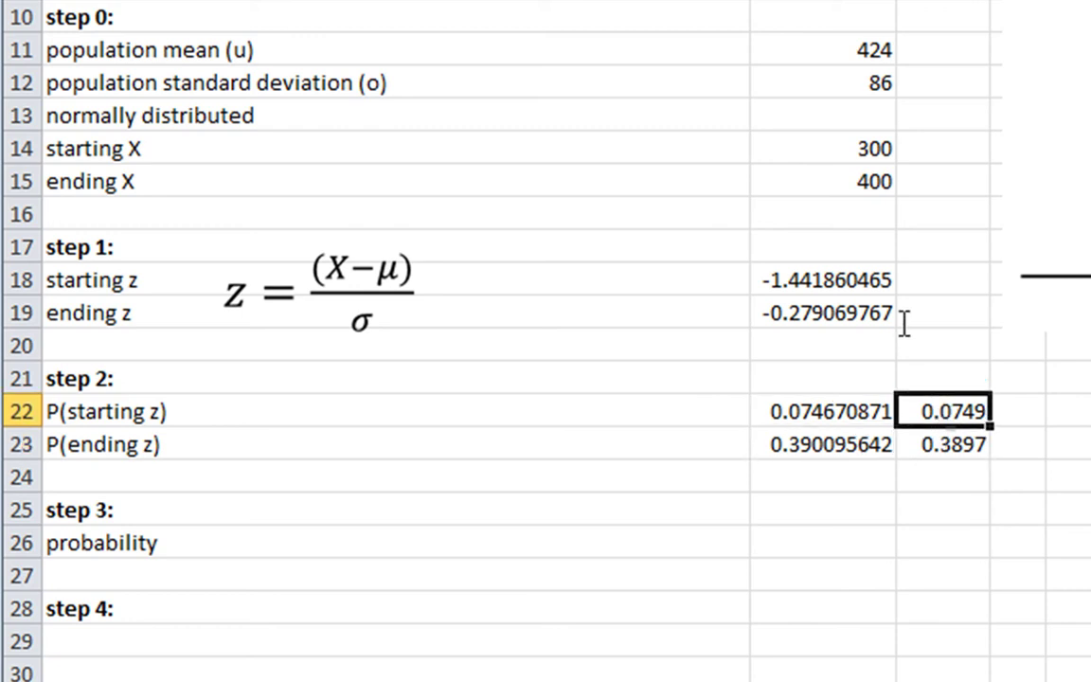
pyautogui.click(807, 286)
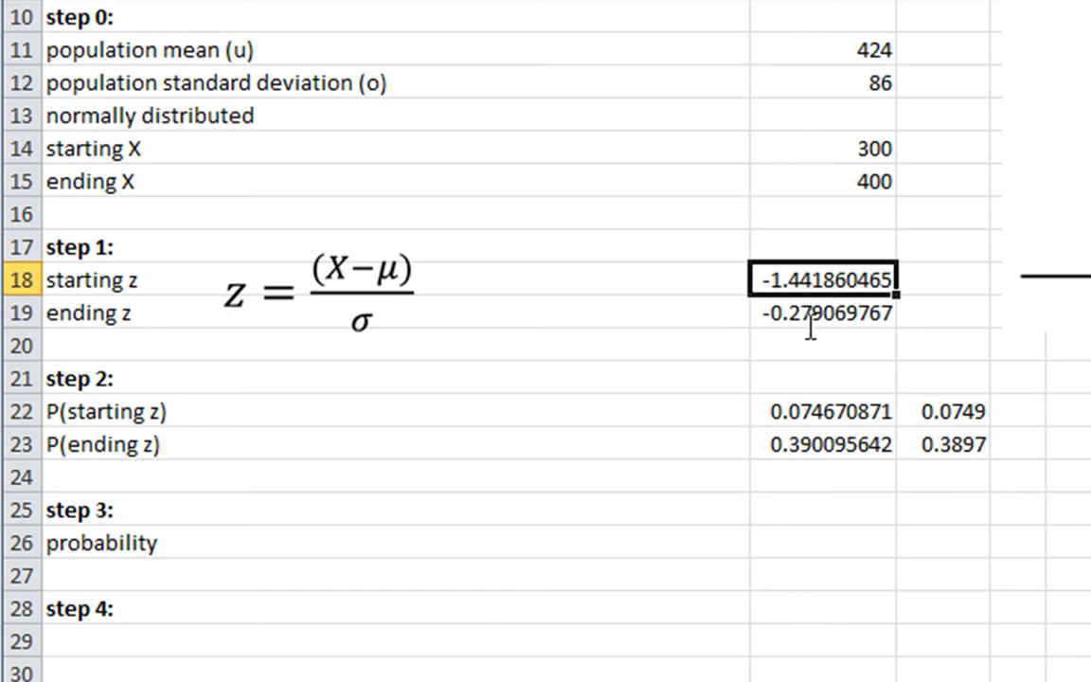
pyautogui.click(948, 413)
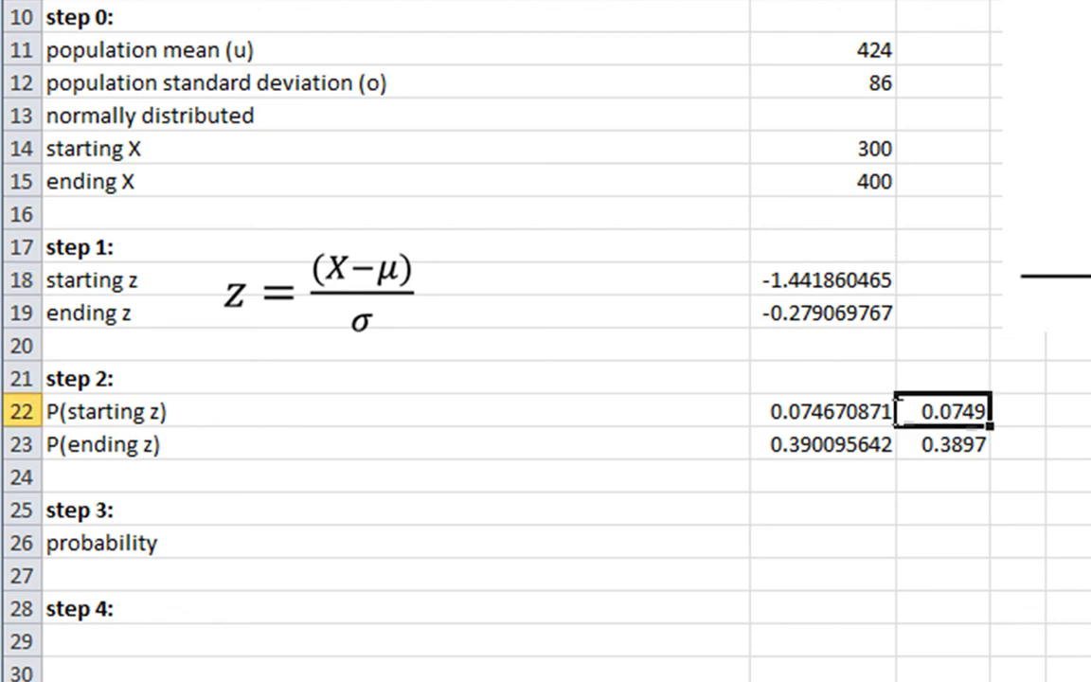
pyautogui.click(873, 412)
pyautogui.click(938, 409)
# - Compute the probability between the two z-scores in B26 with the formula =B23-B22
pyautogui.click(849, 504)
pyautogui.click(842, 550)
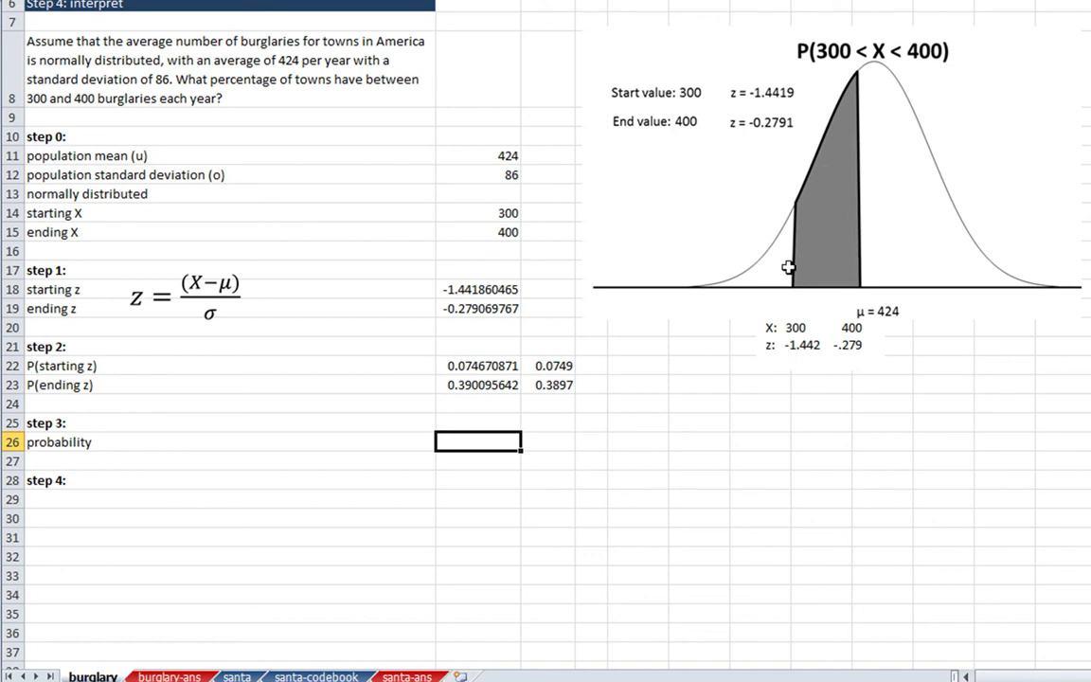
pyautogui.write('=')
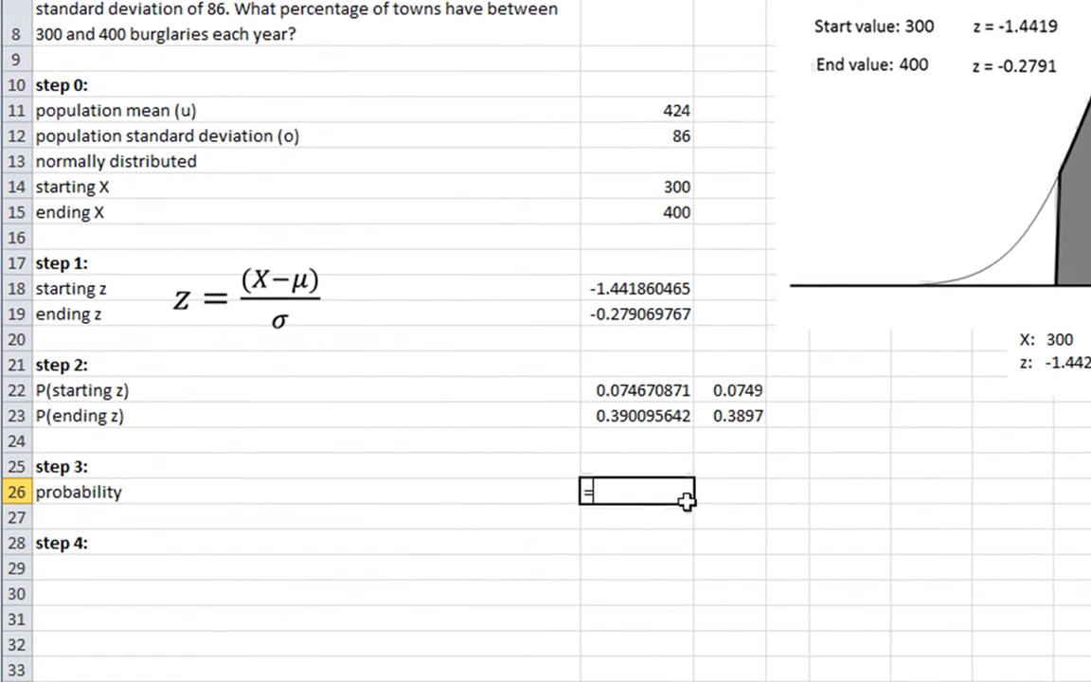
pyautogui.click(845, 457)
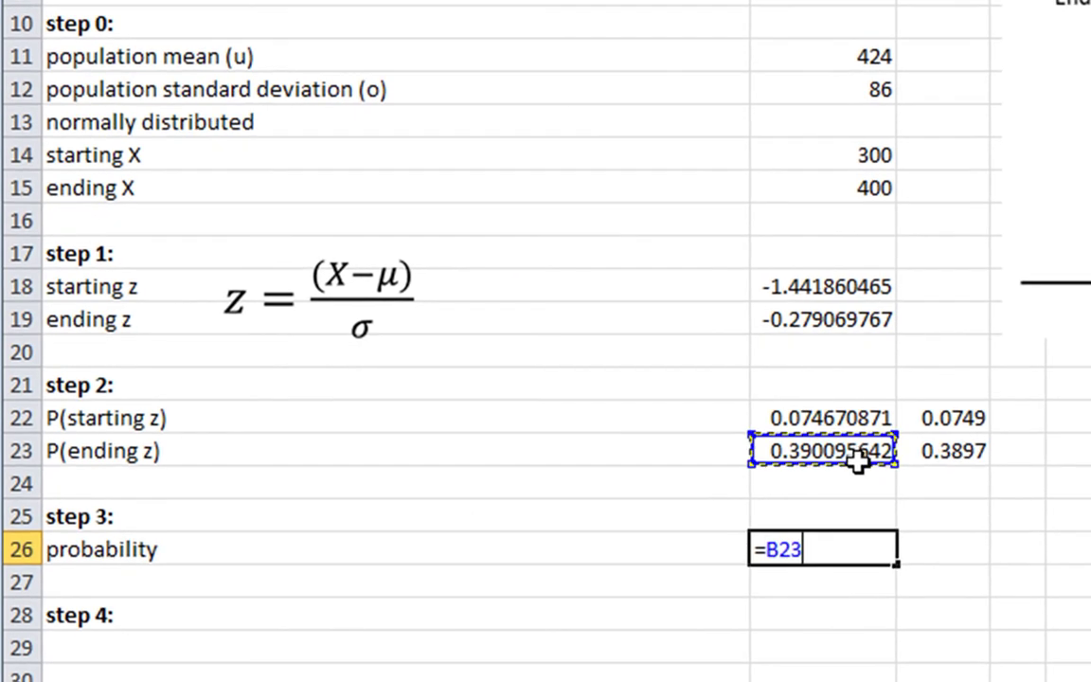
pyautogui.write('-')
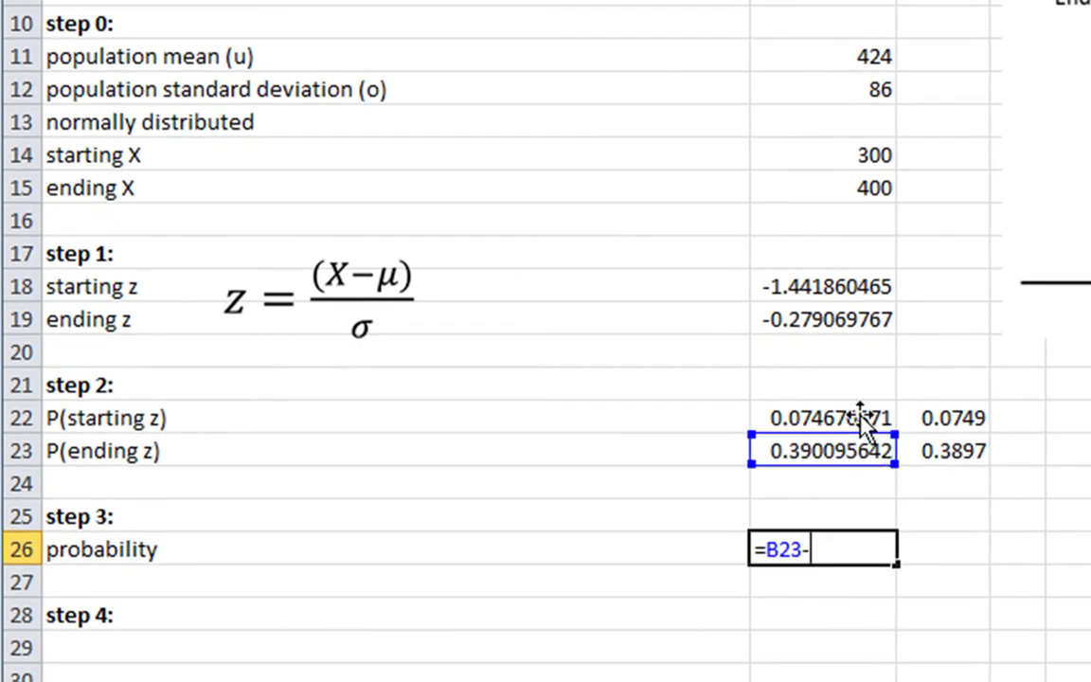
pyautogui.click(860, 423)
pyautogui.press('Return')
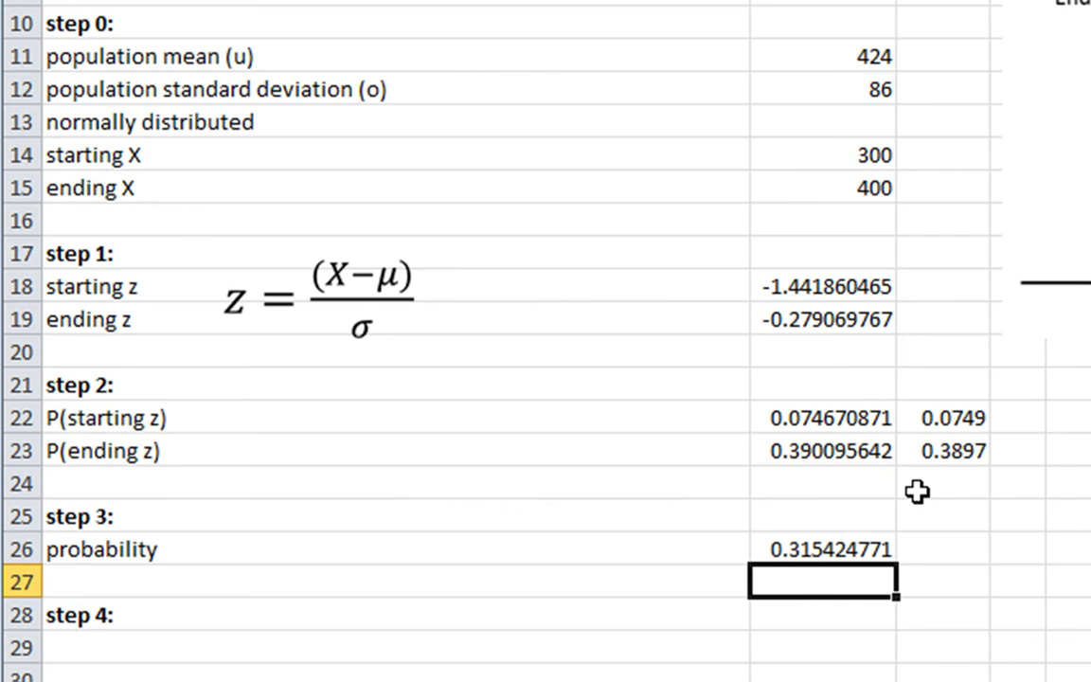
# - Write the step 4 interpretation in A29: "31.54% of towns in America have between 300 and 400 burglaries per year"
pyautogui.click(537, 653)
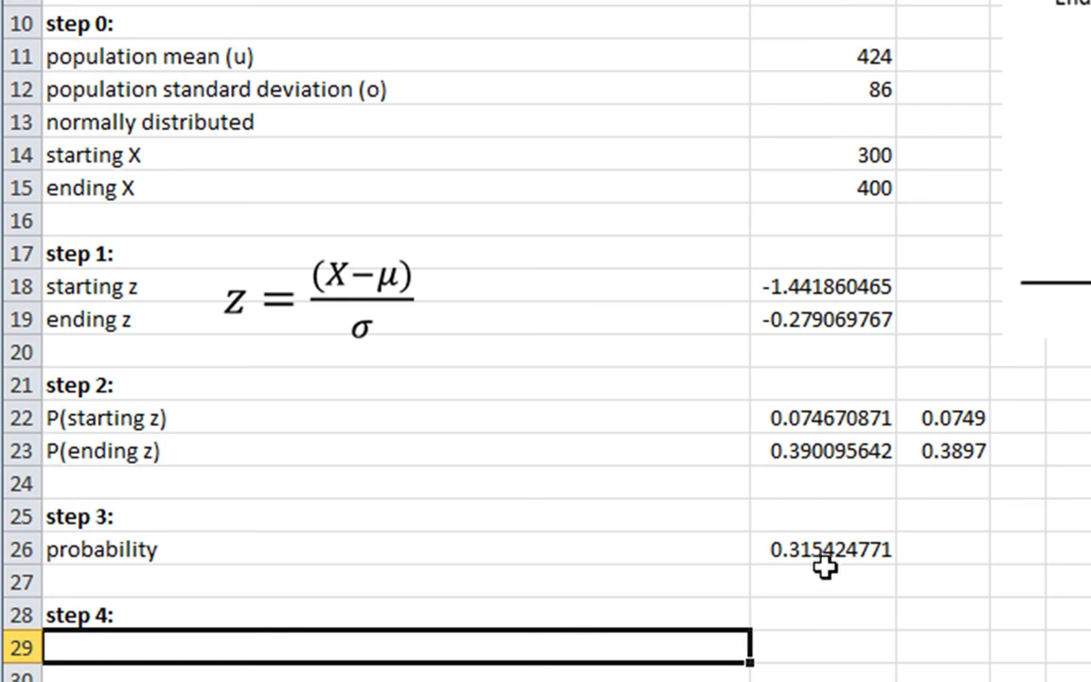
pyautogui.write('31')
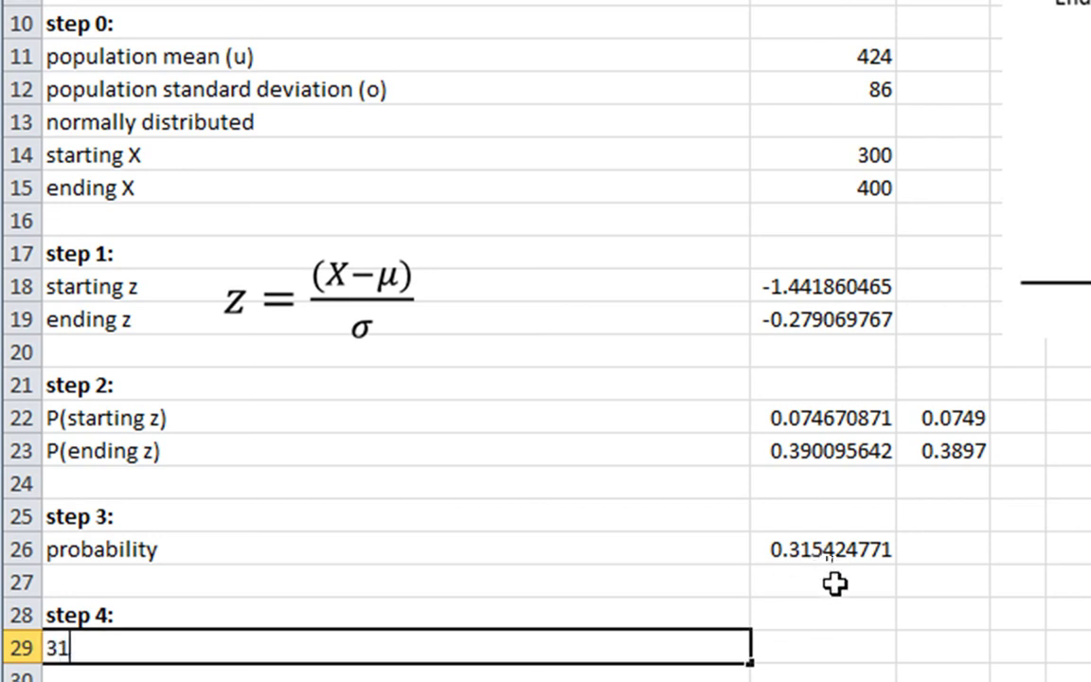
pyautogui.write('.54% of towns in ')
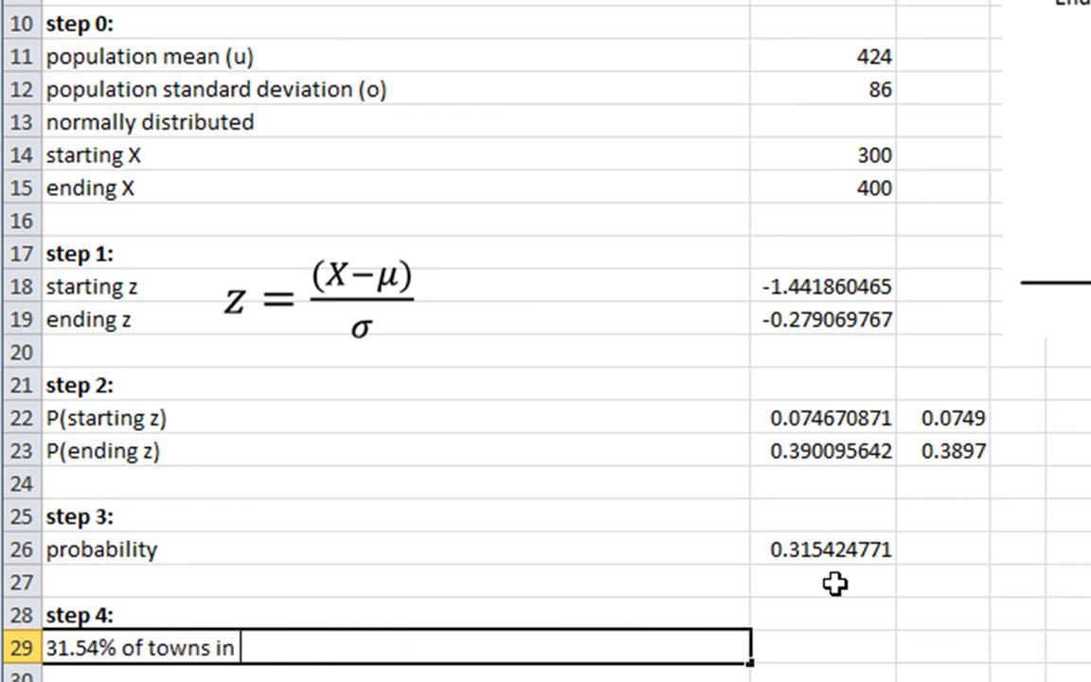
pyautogui.write('America ')
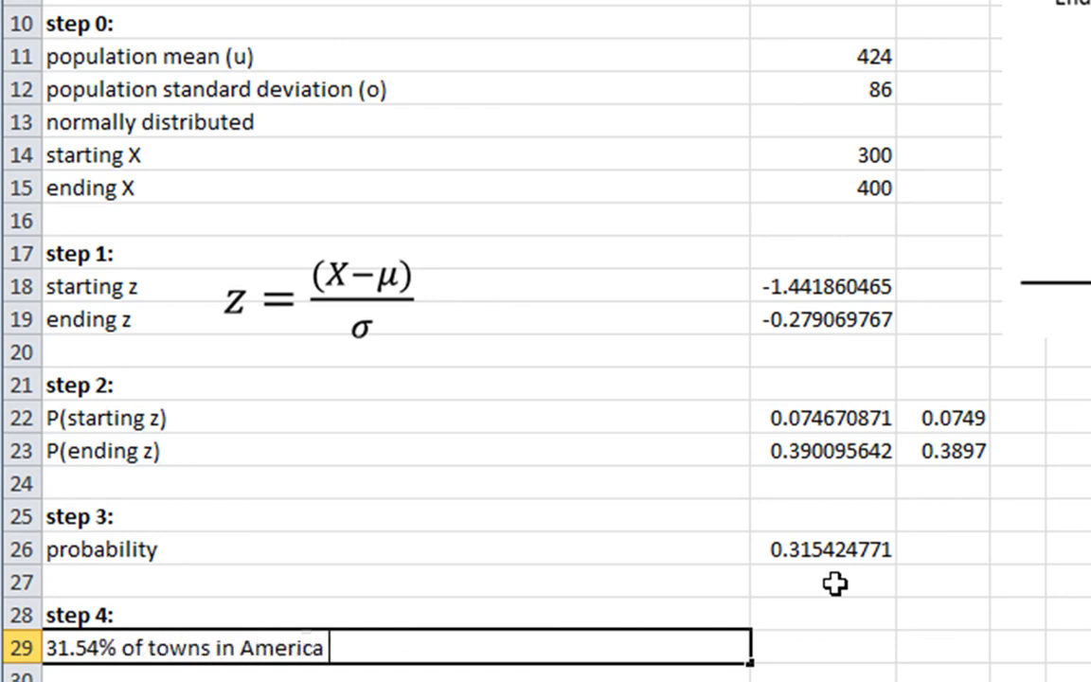
pyautogui.write('have betw')
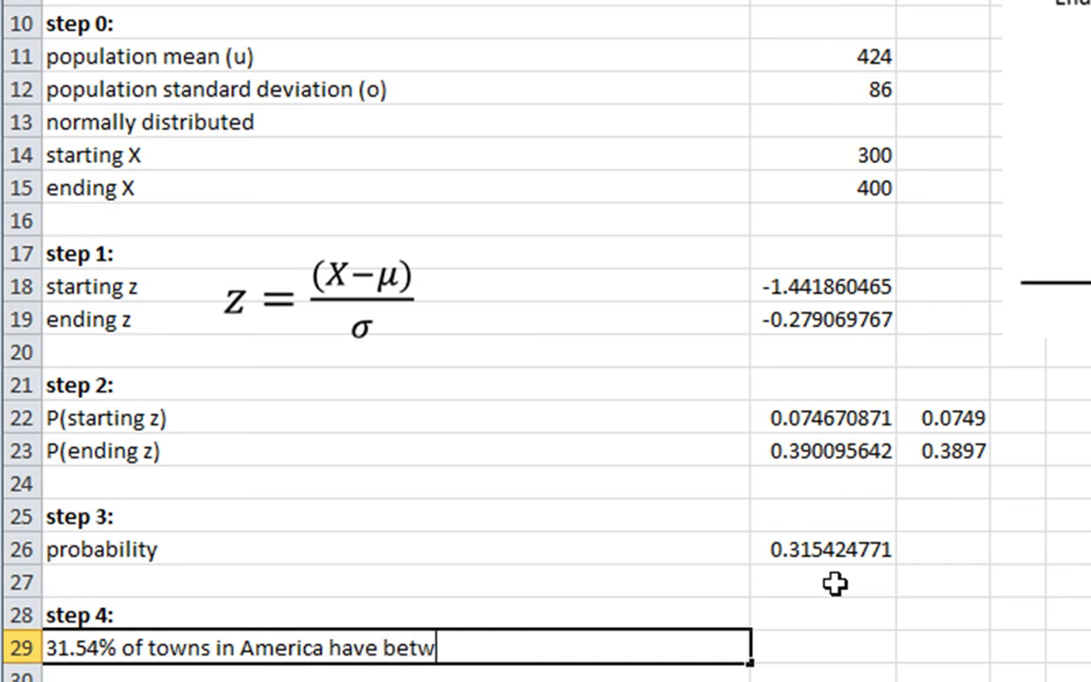
pyautogui.write('een 300 an')
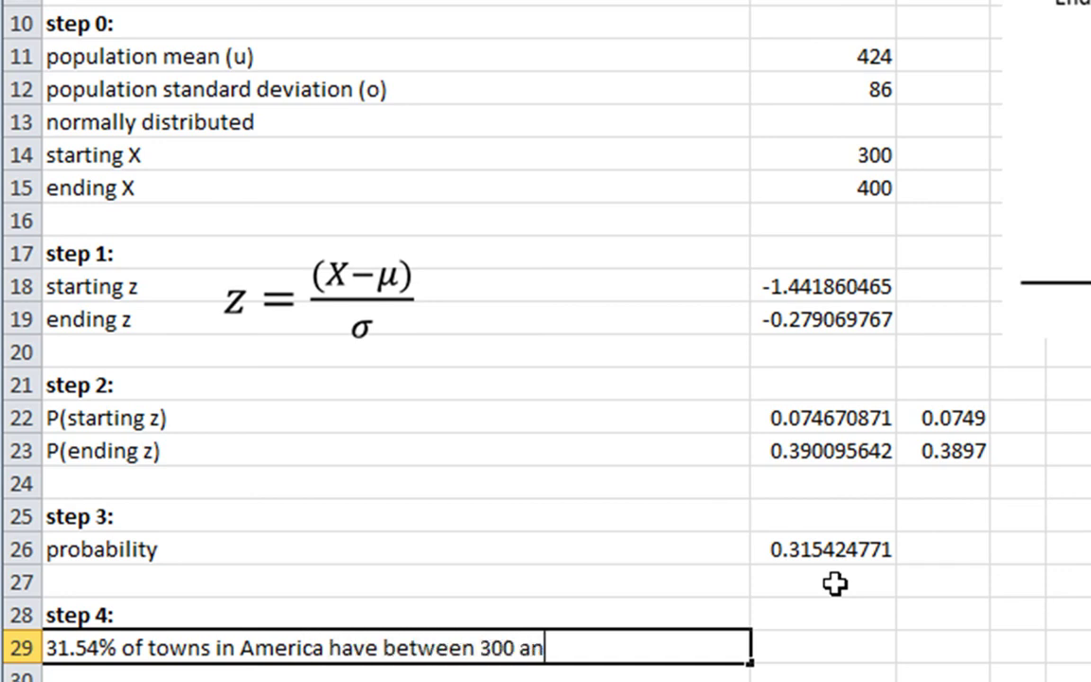
pyautogui.write('d 400 burglaries')
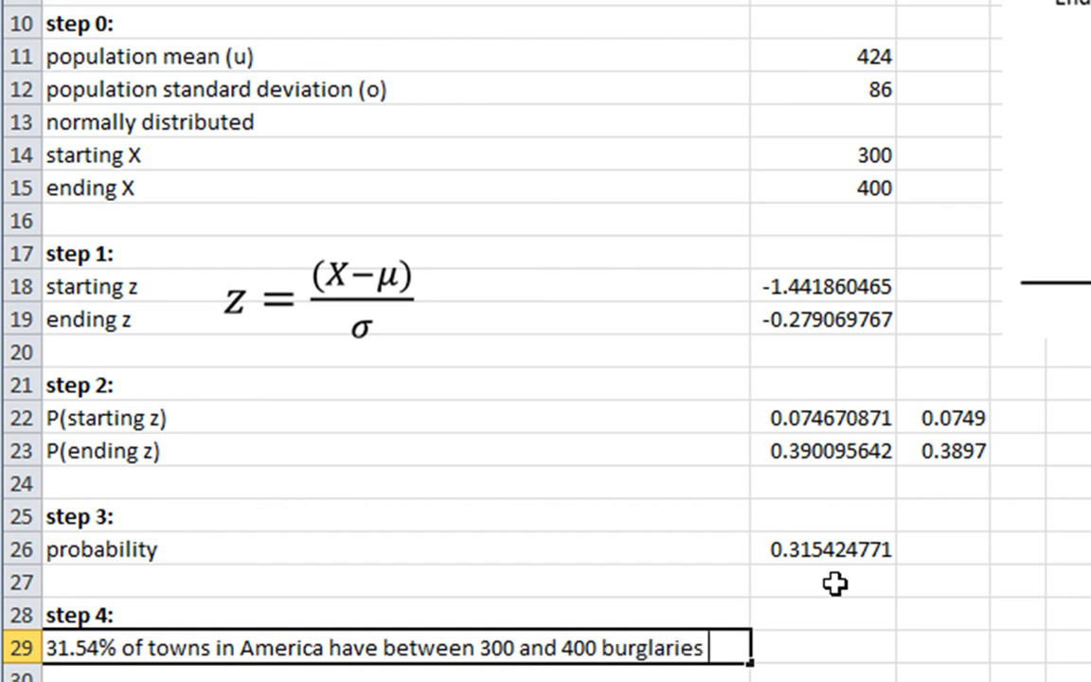
pyautogui.write(' per year')
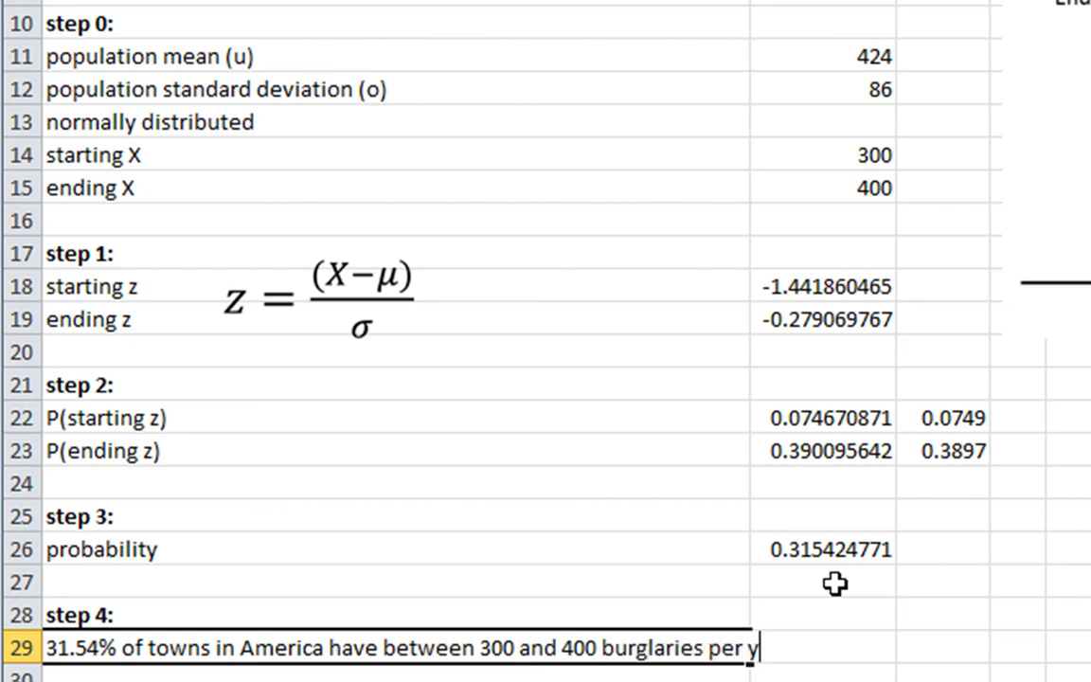